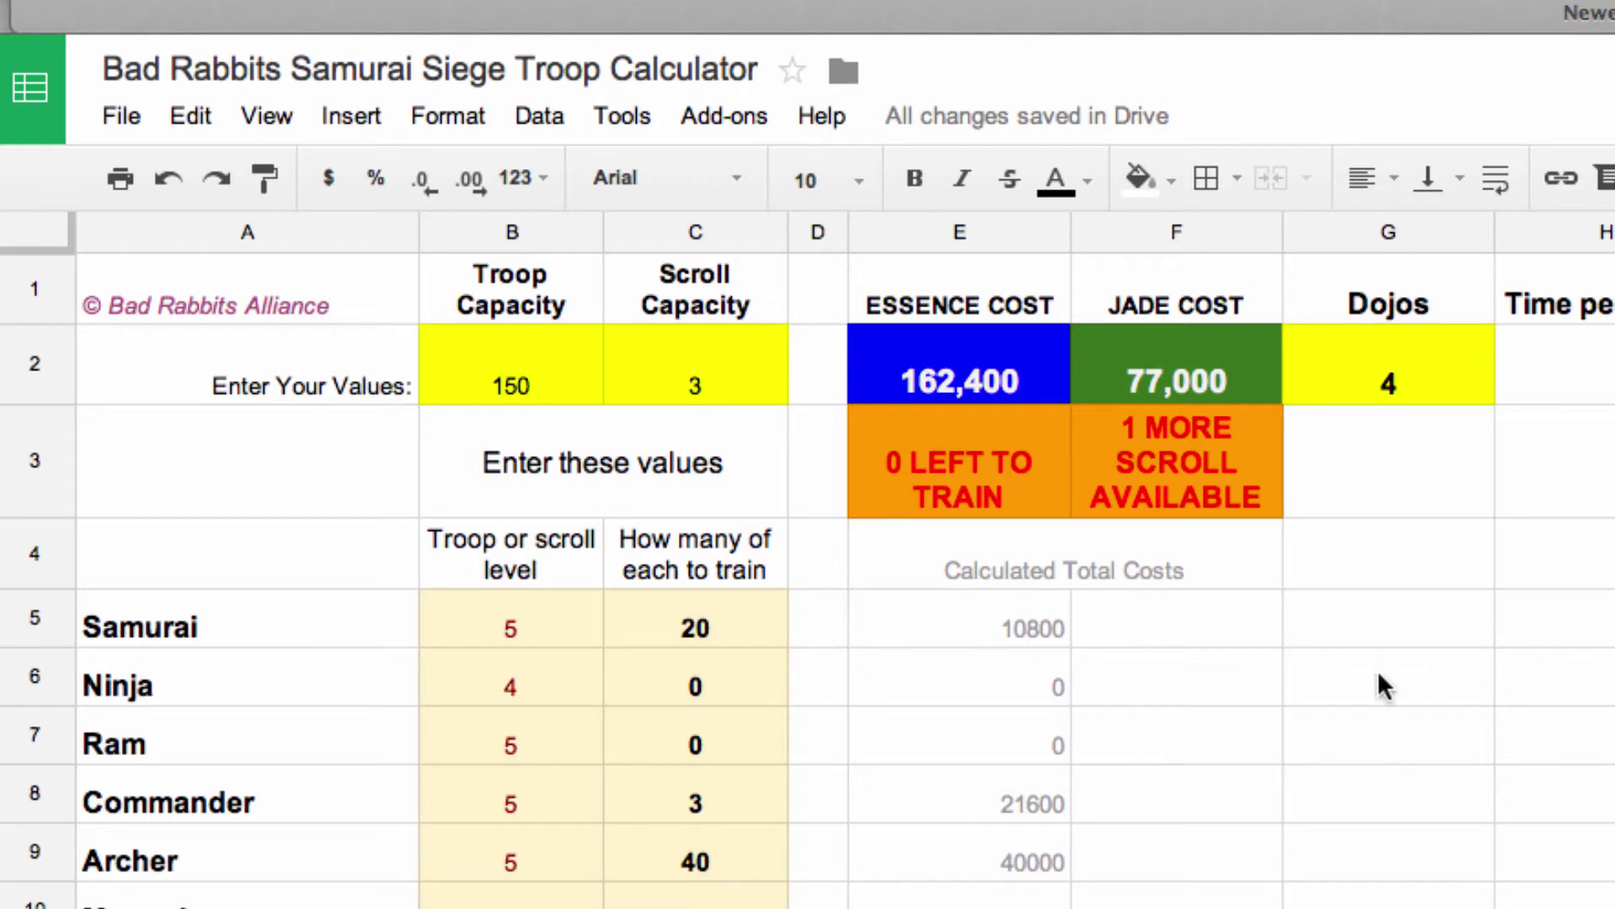
Set the number of dojos in cell G2 to 3
left_click(1421, 362)
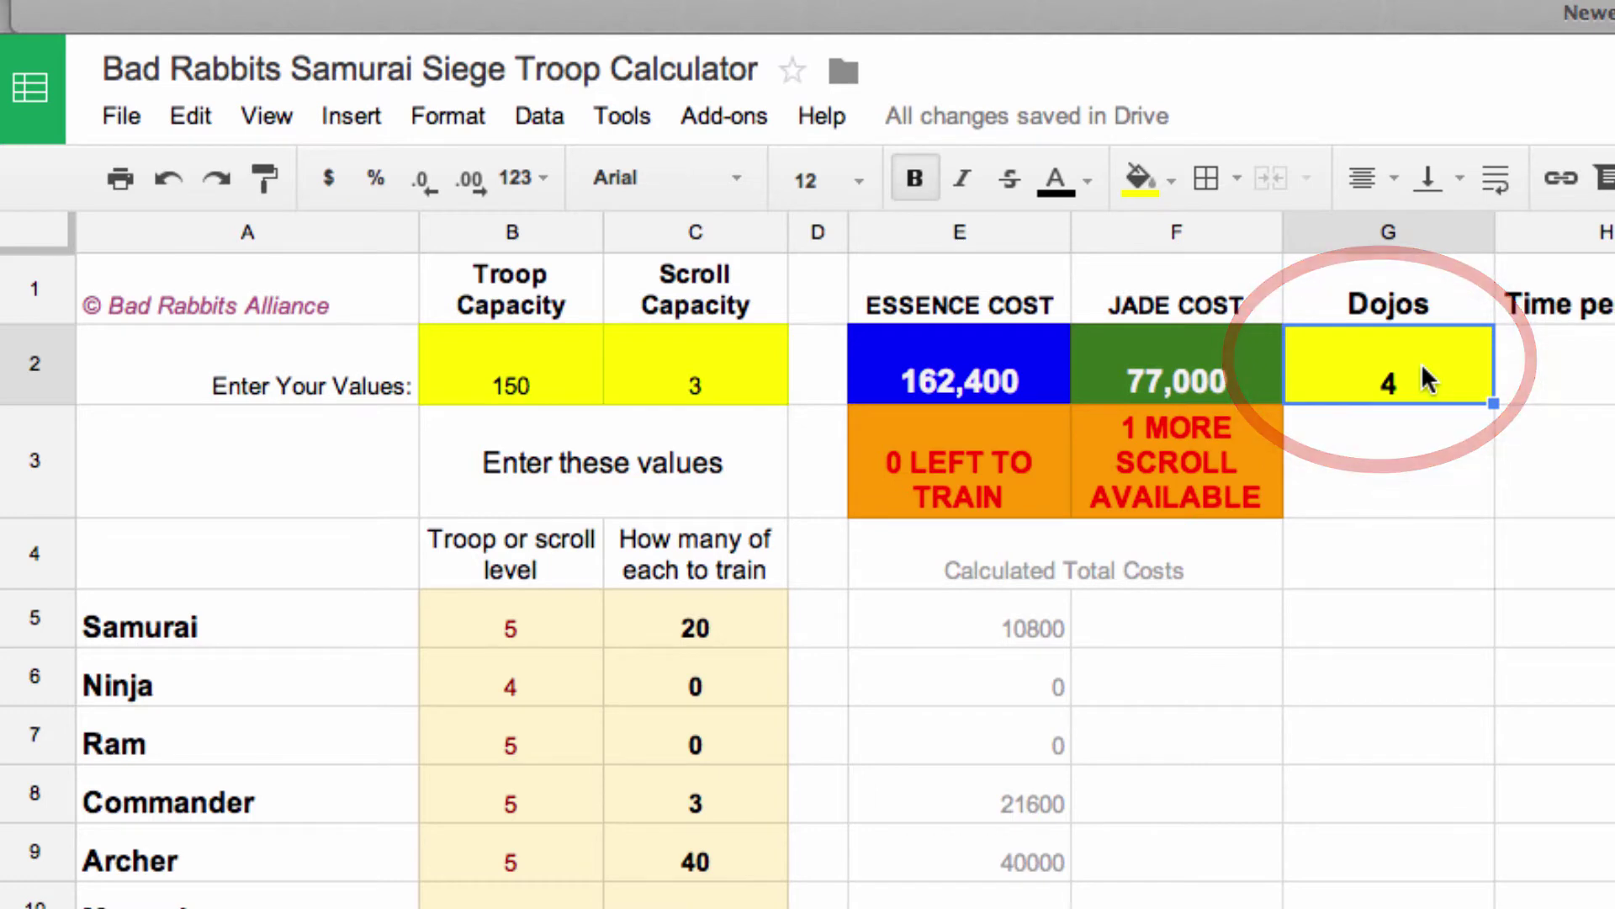
type("3")
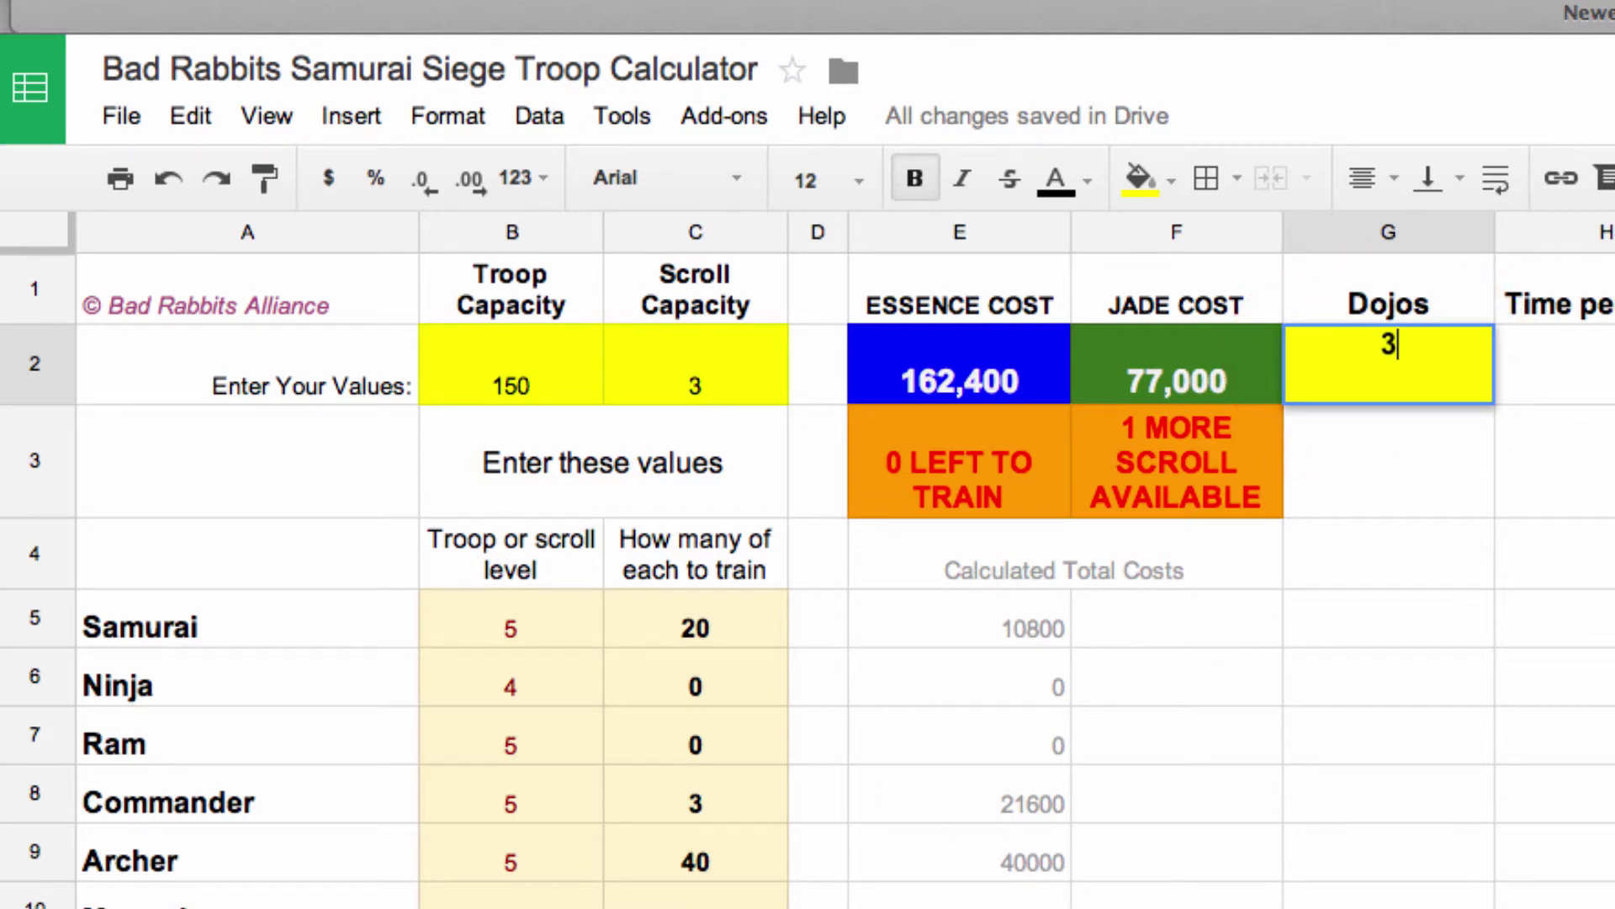
key("Return")
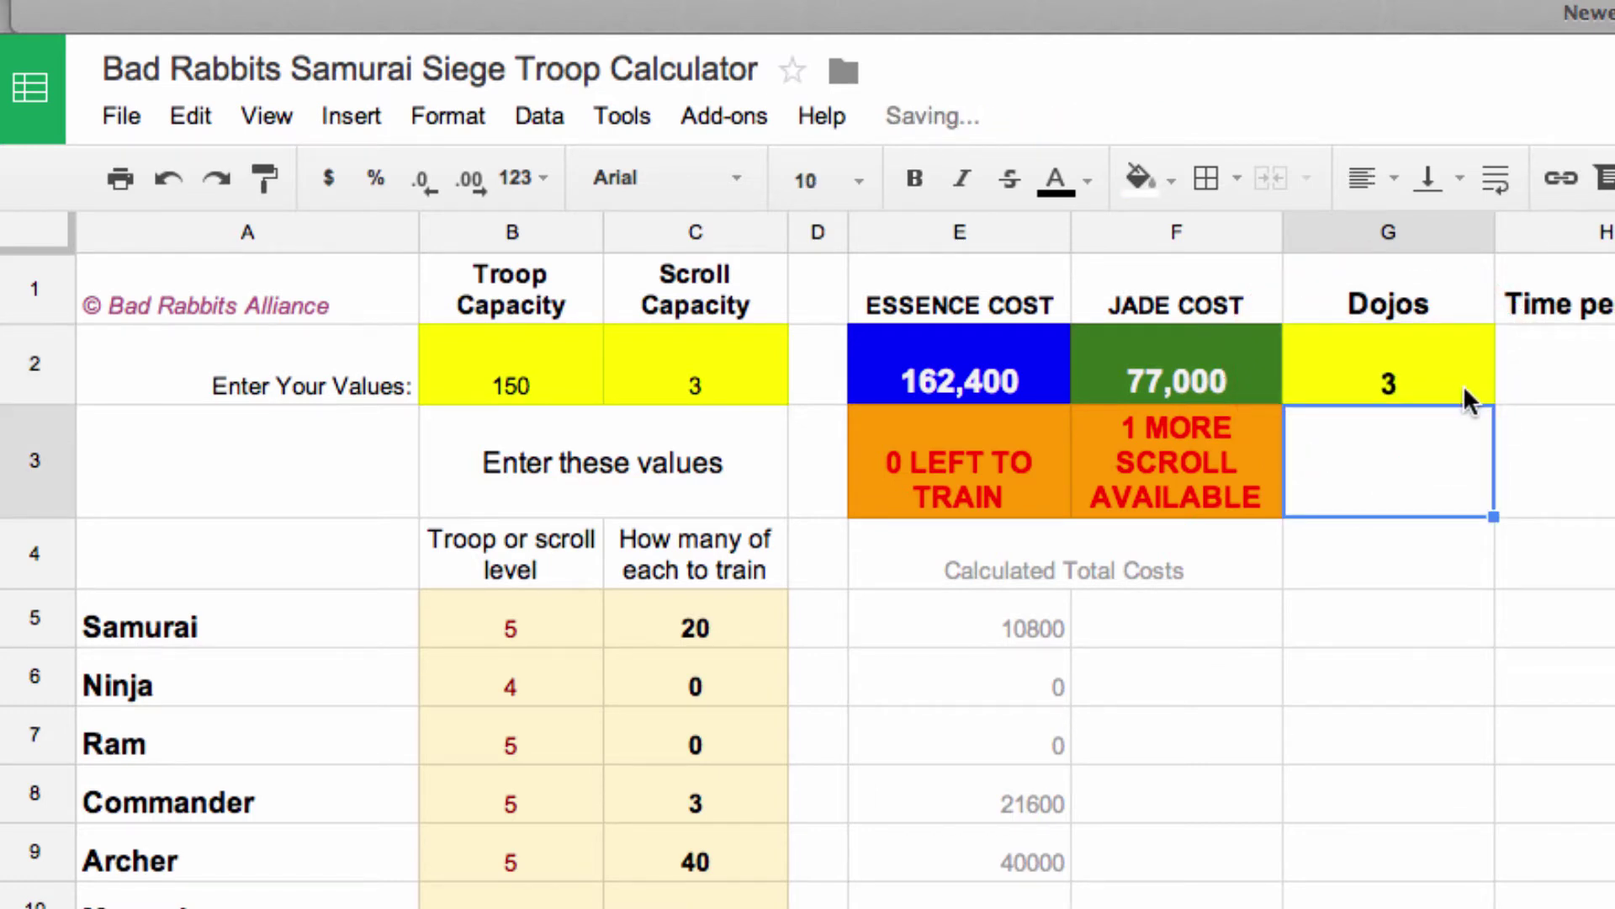
left_click(1438, 364)
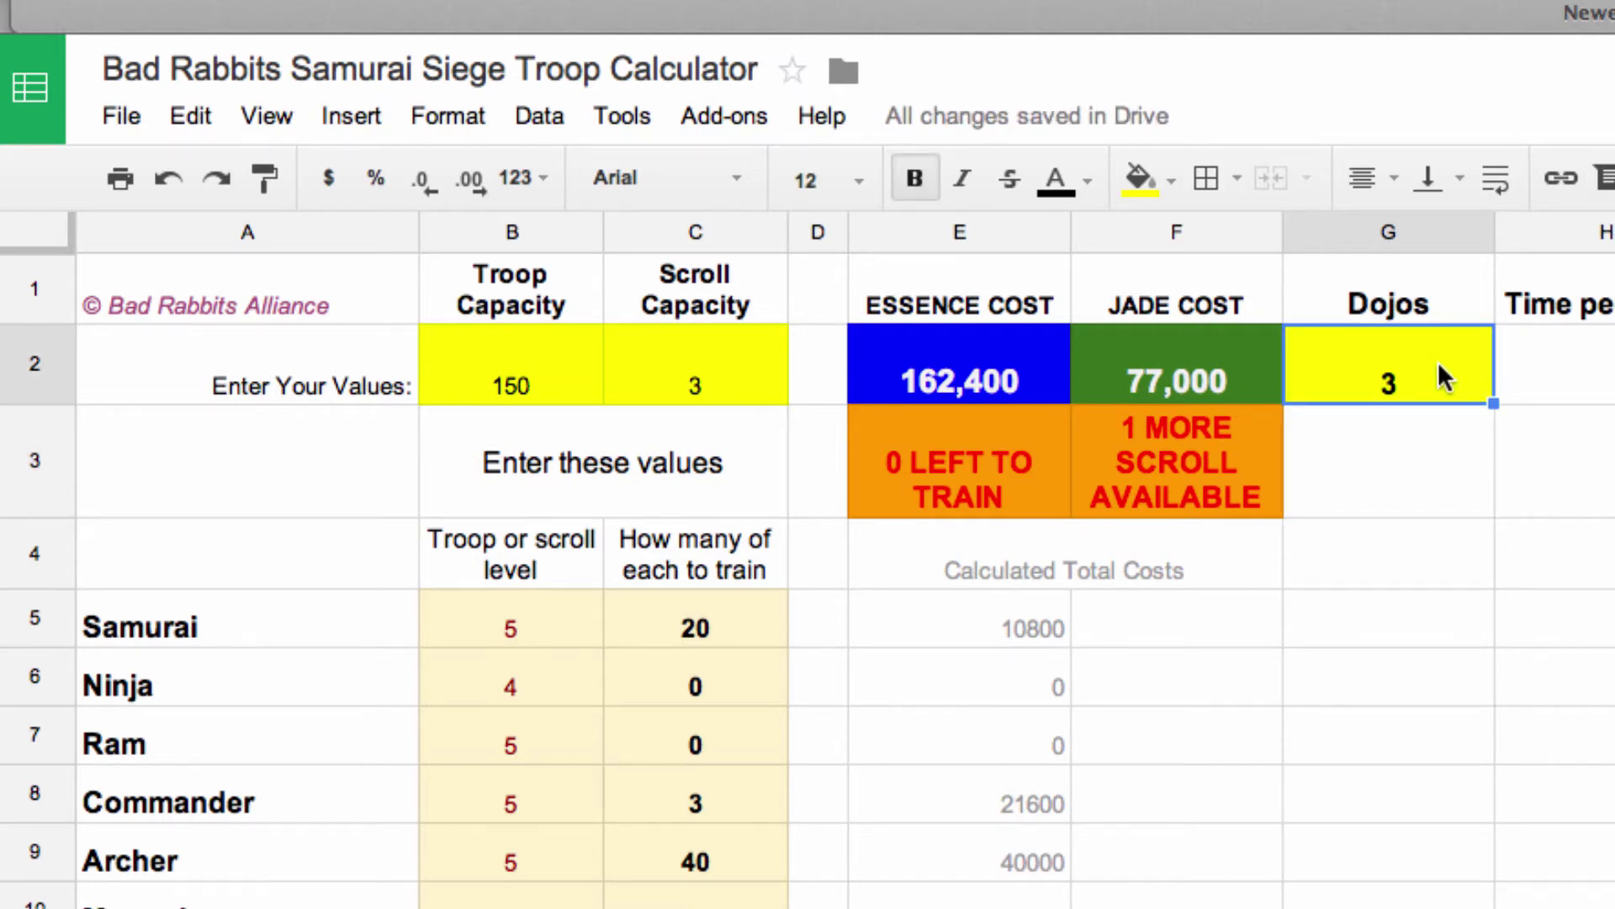
type("3")
key("Return")
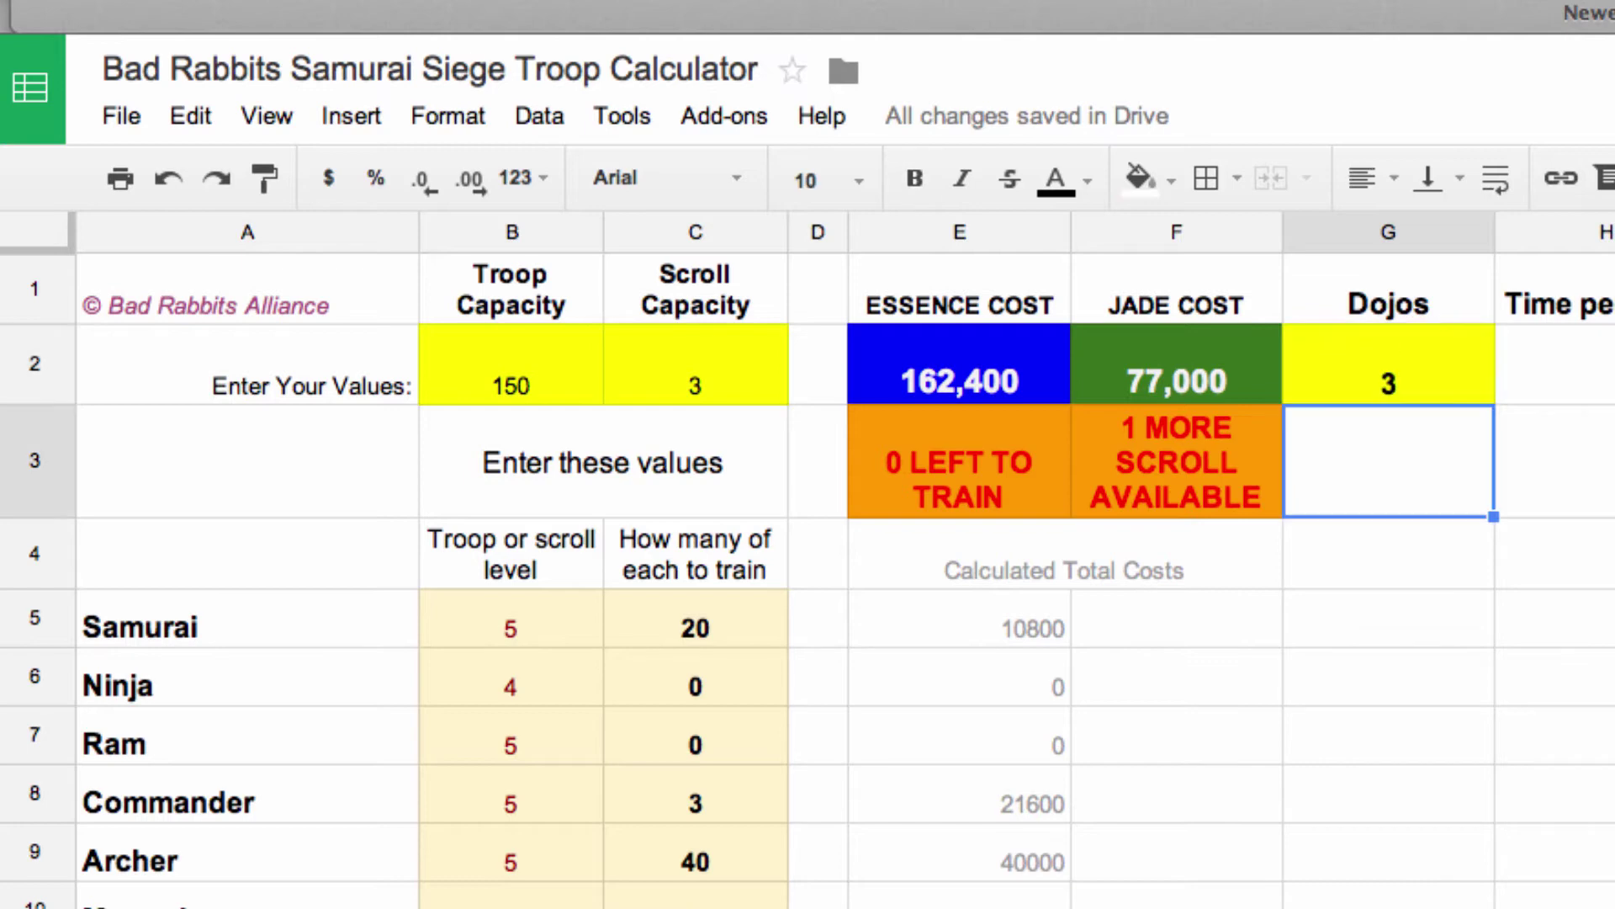
Replace the number of dojos in cell G2 with 4
left_click(1439, 366)
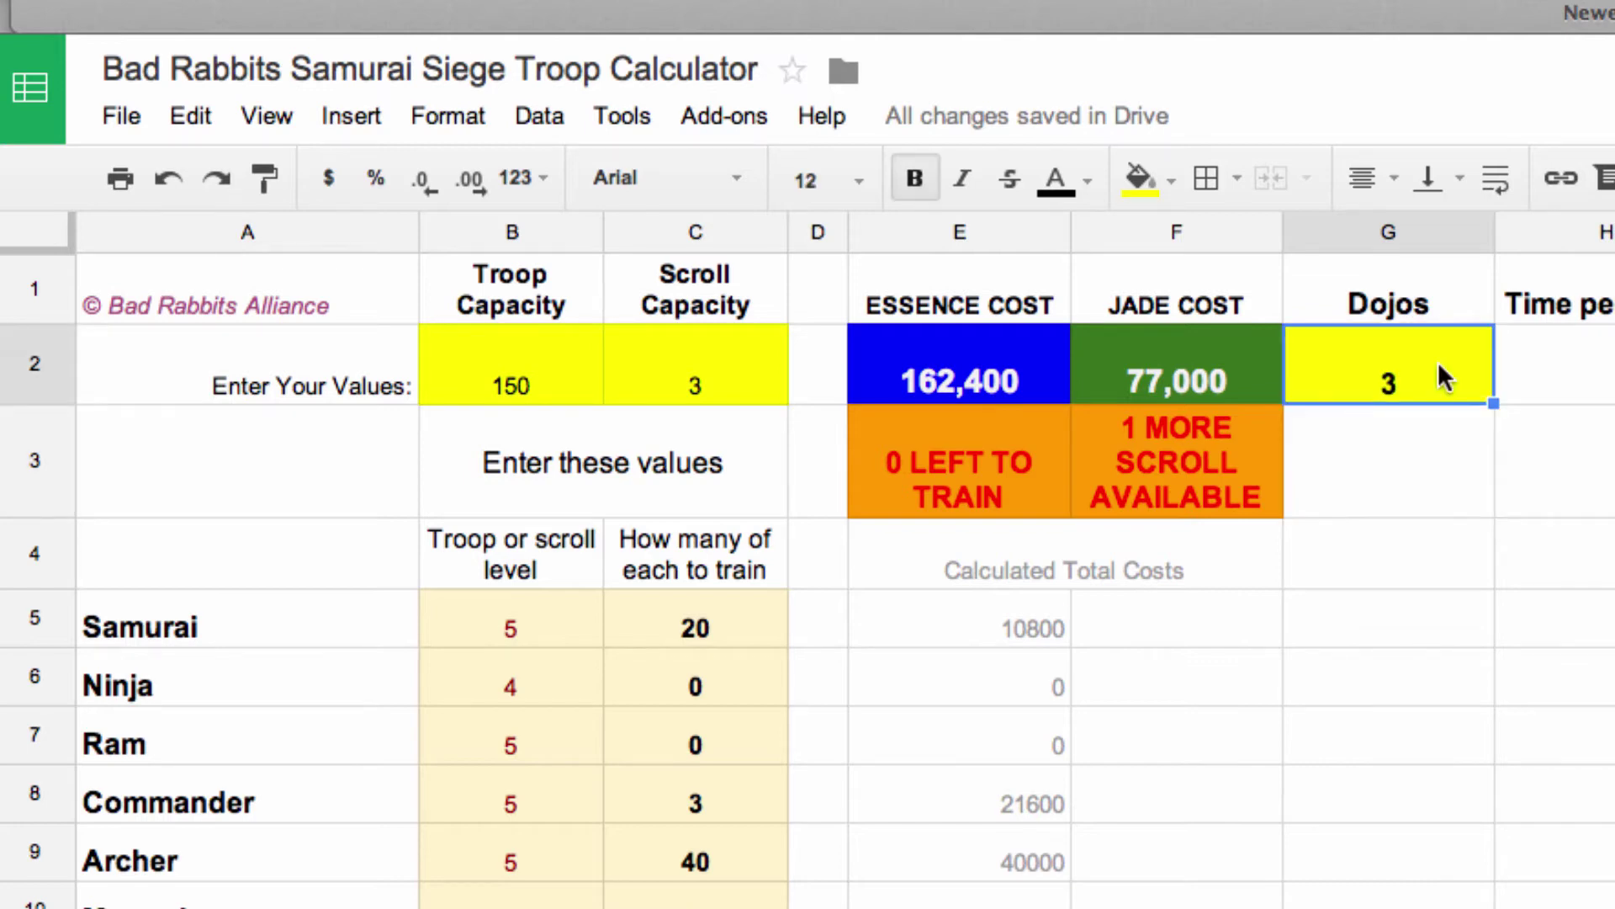
double_click(1412, 375)
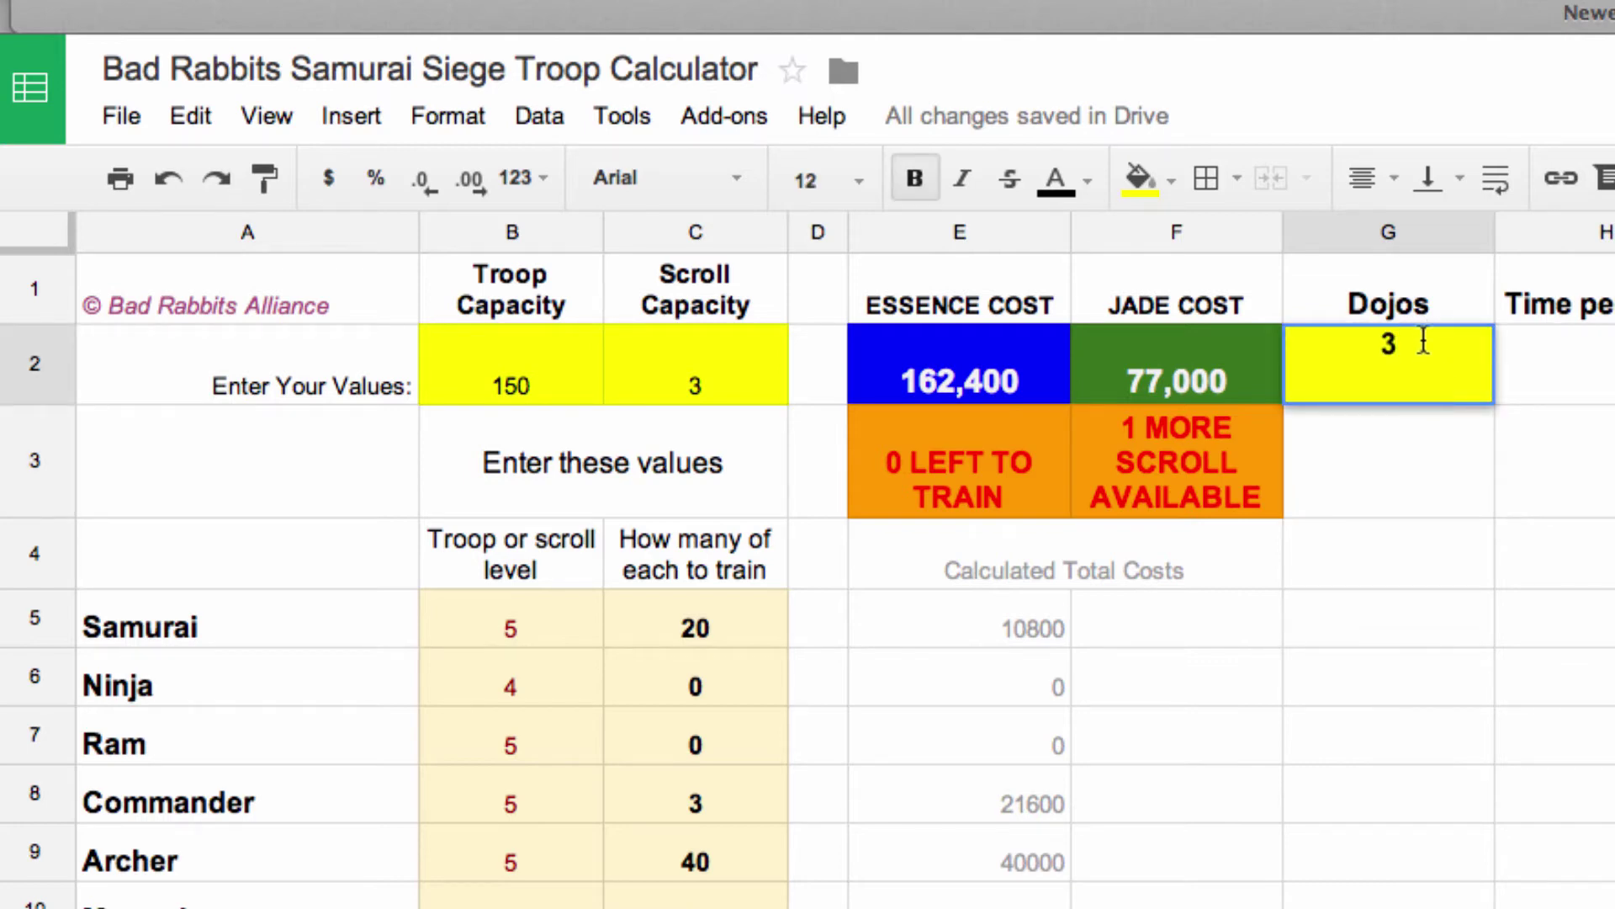
left_click_drag(1399, 345, 1374, 345)
type("4")
key("Return")
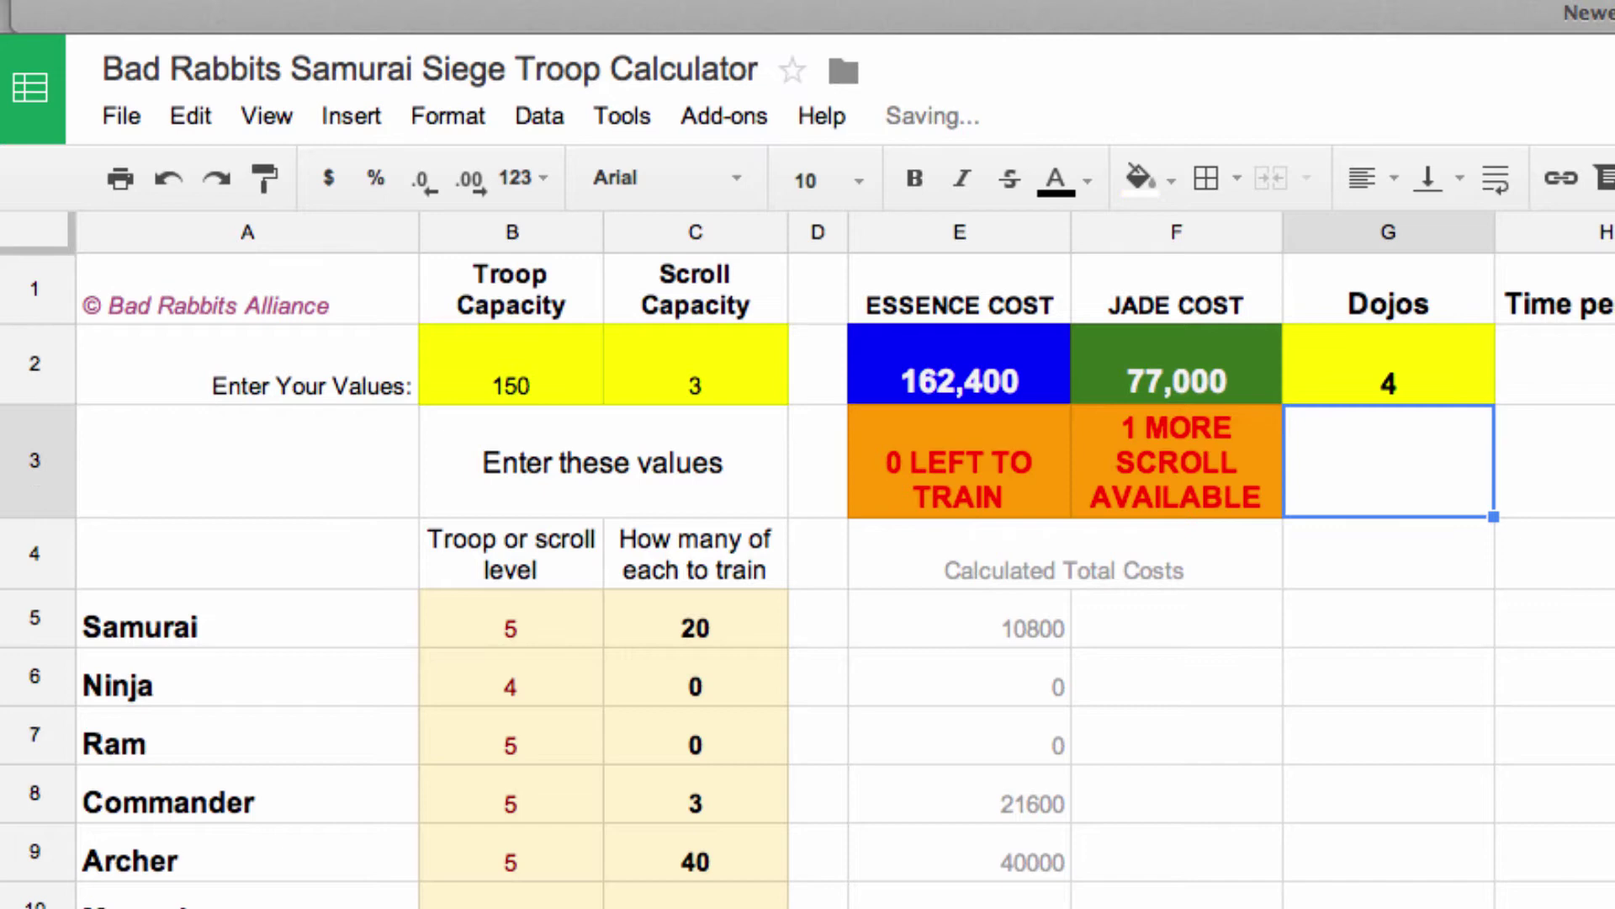
Set the scroll capacity in cell C2 to 4
left_click(766, 382)
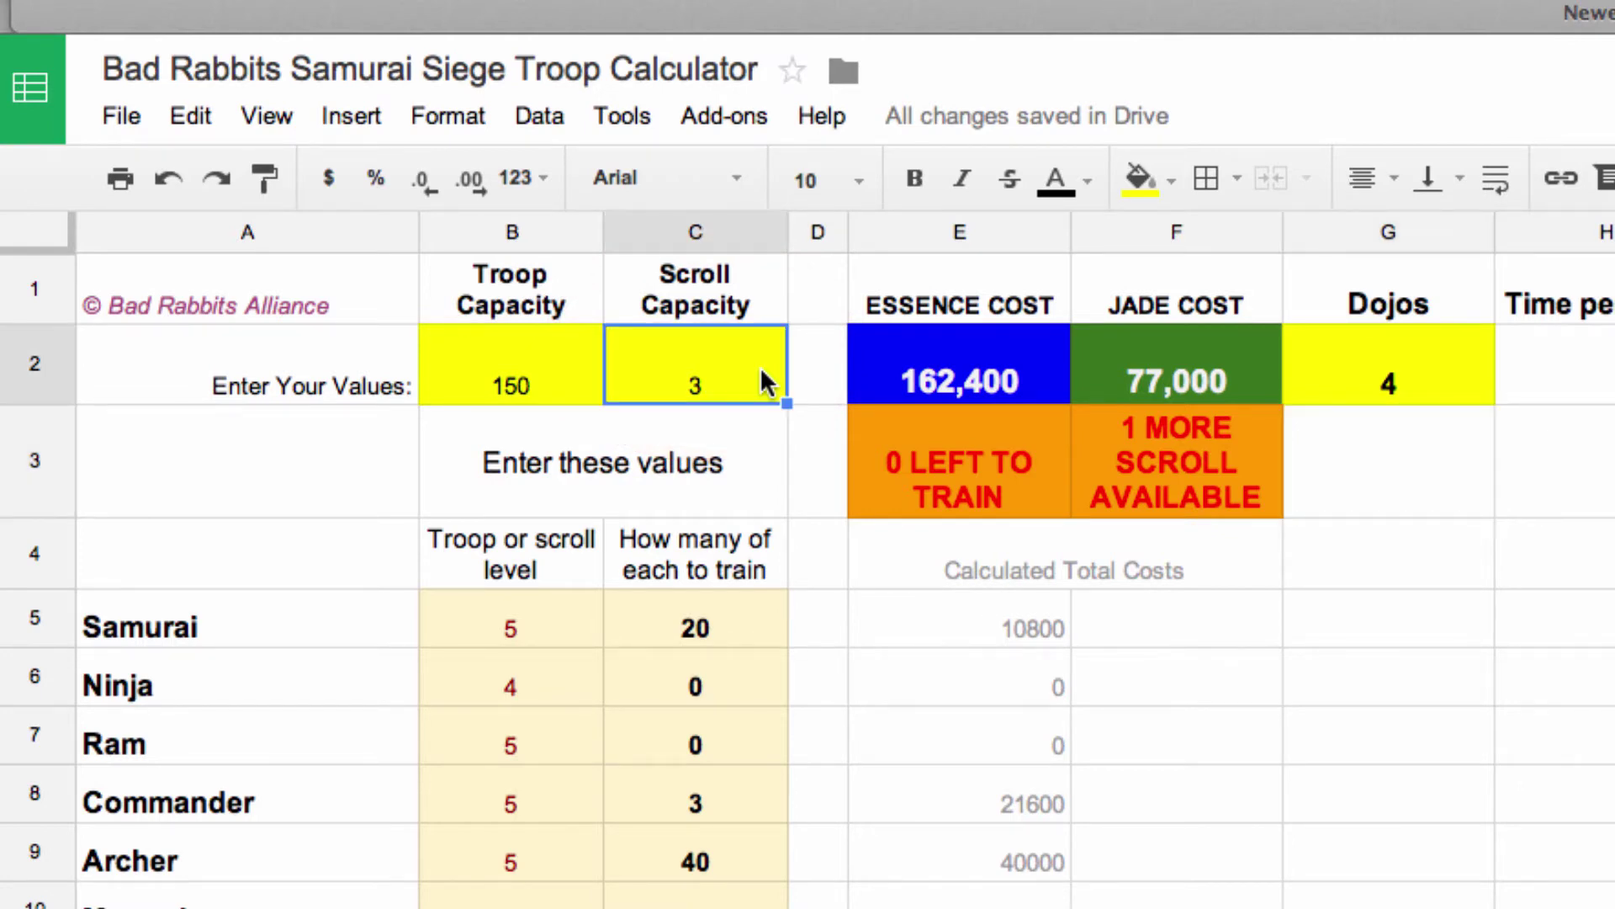
type("4")
key("Return")
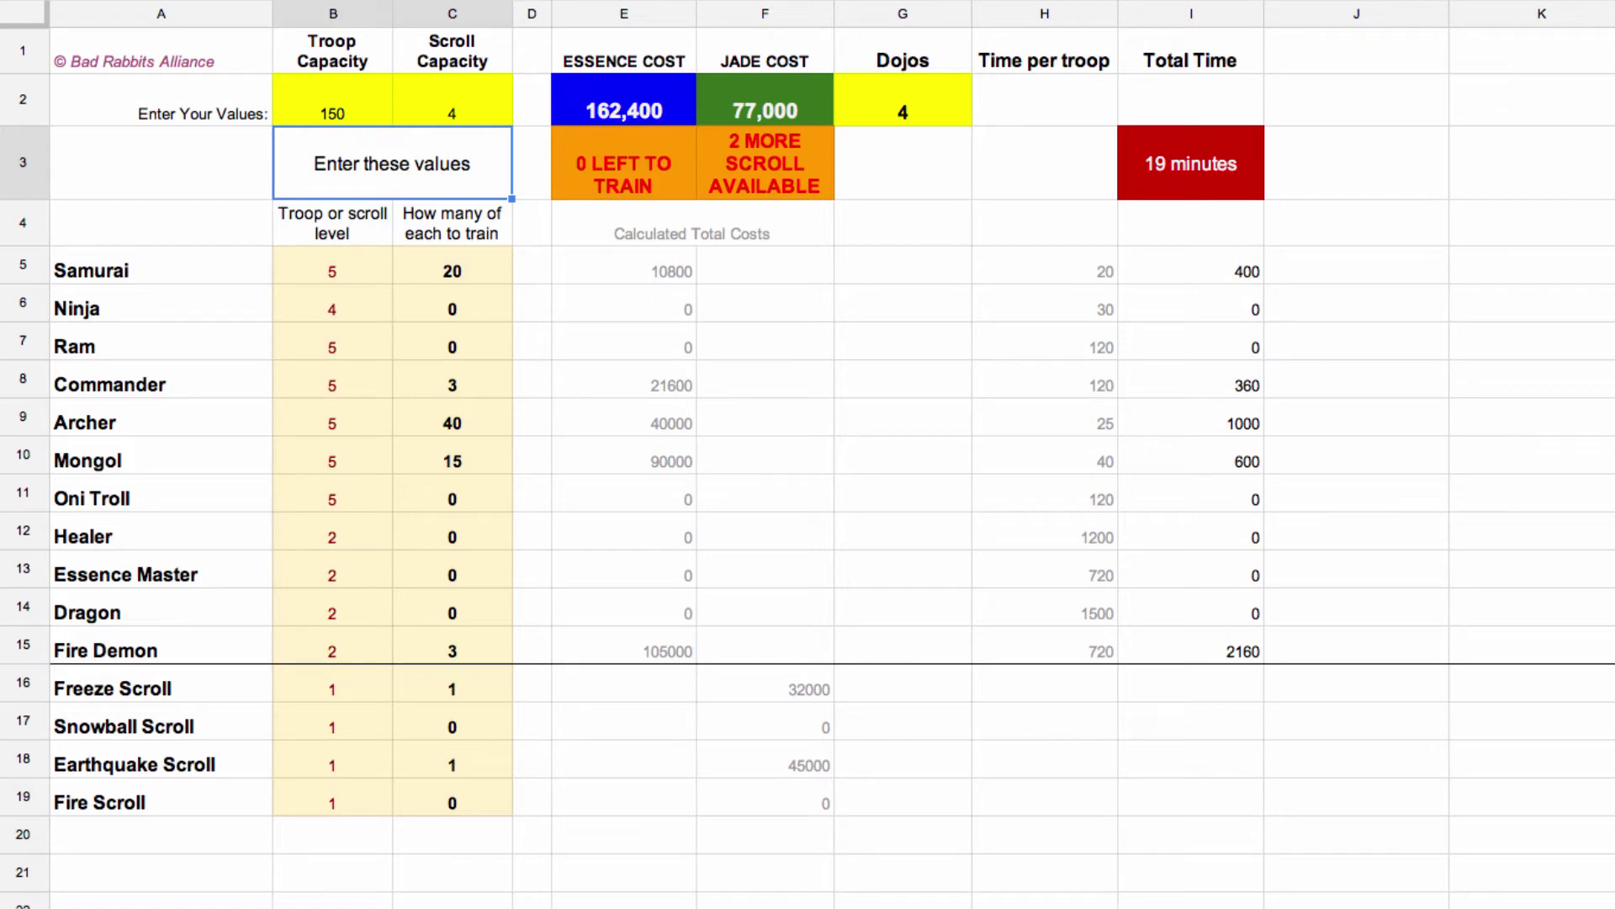
Set the troop levels of Samurai, Ninja, Ram and Commander in B5:B8 to 3 each
left_click(356, 279)
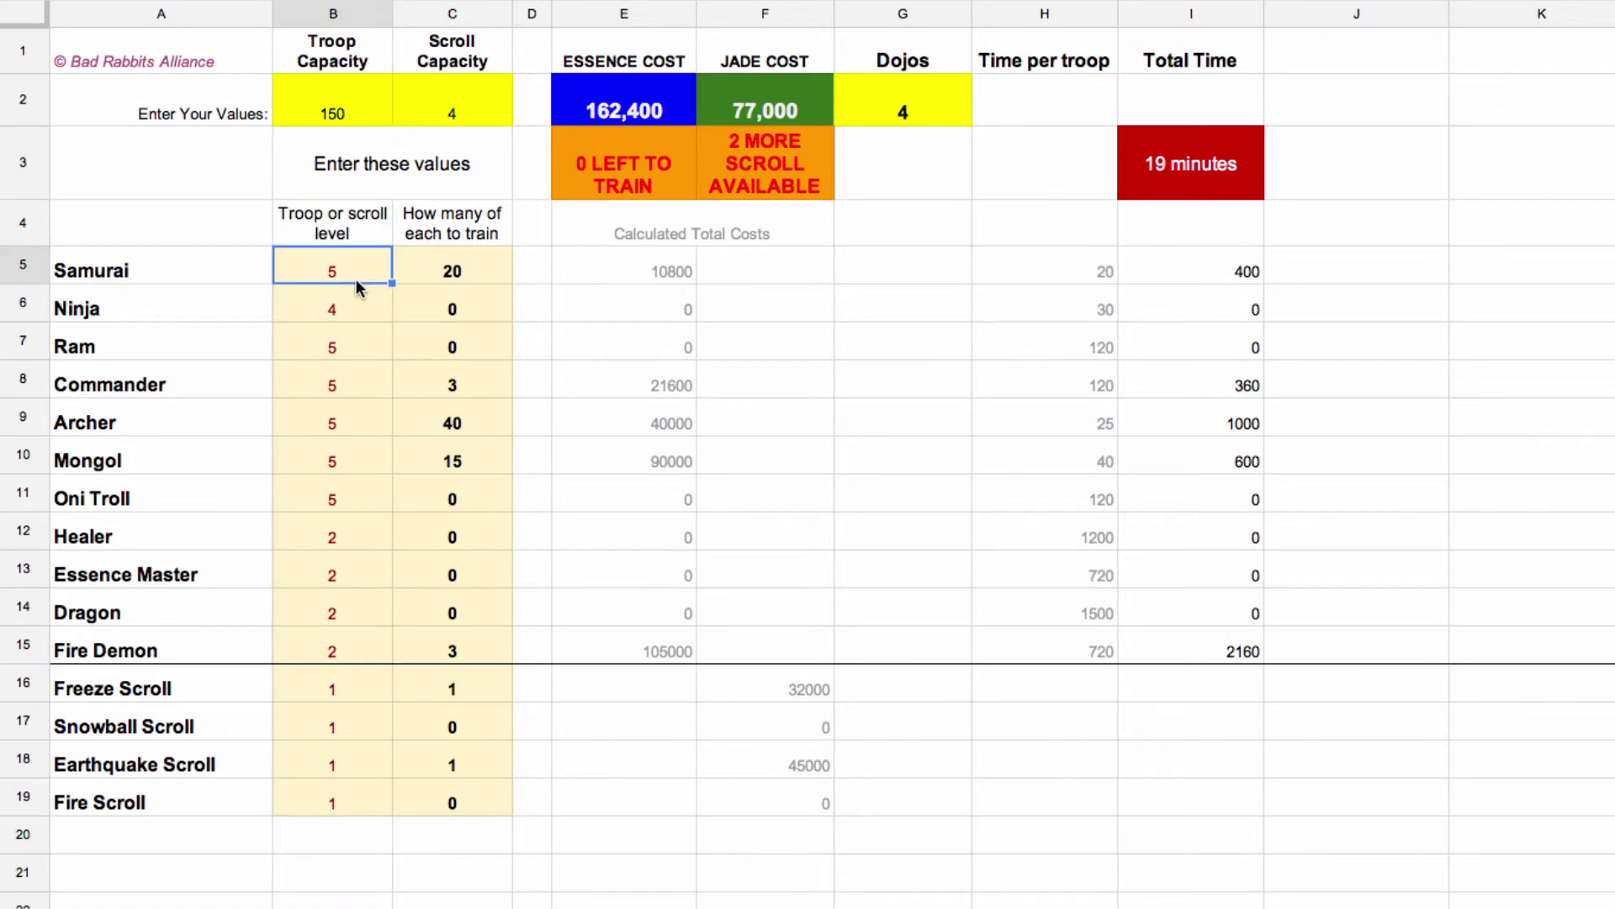
type("3")
key("Return")
type("3")
key("Return")
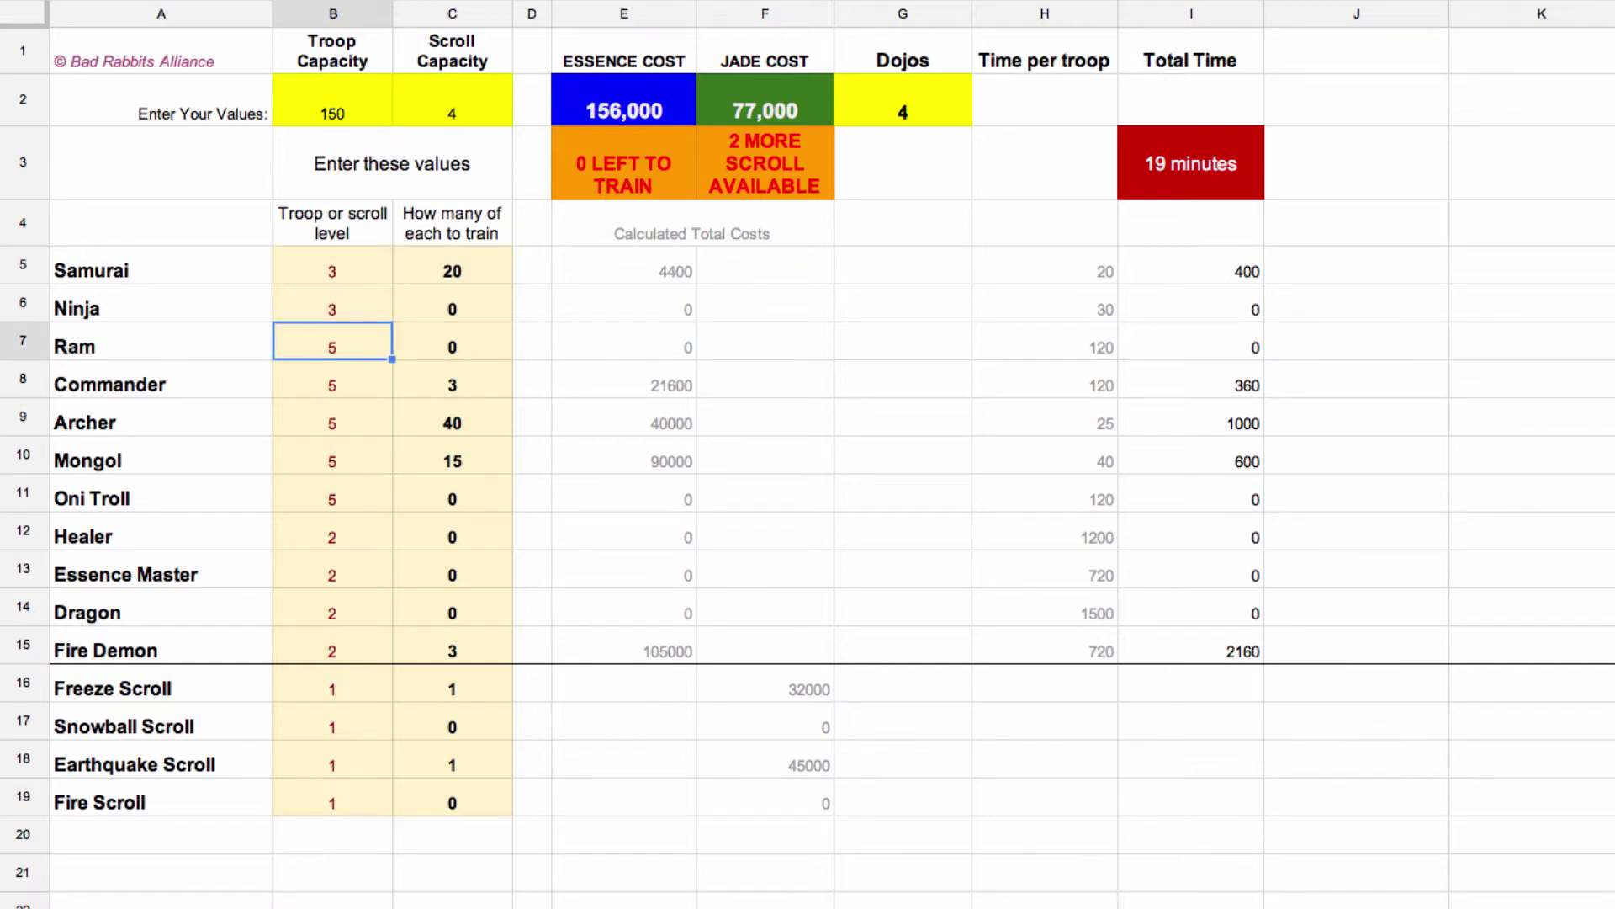
type("3")
key("Return")
type("3")
key("Return")
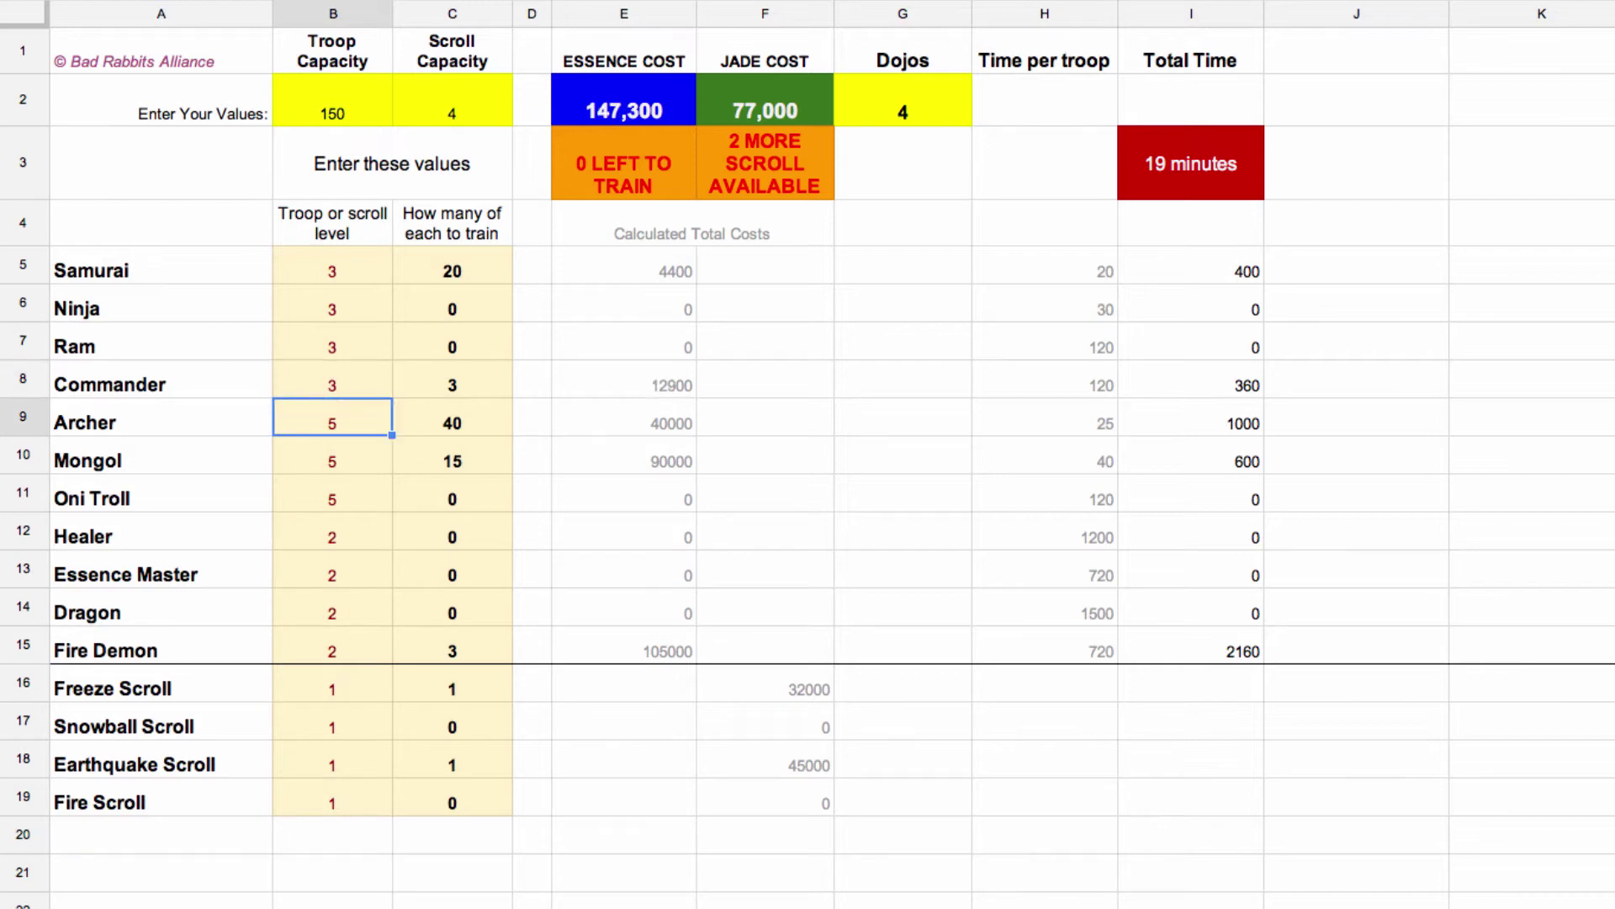
Set the troop levels of Archer, Mongol and Oni Troll in B9:B11 to 3 each
type("3")
key("Return")
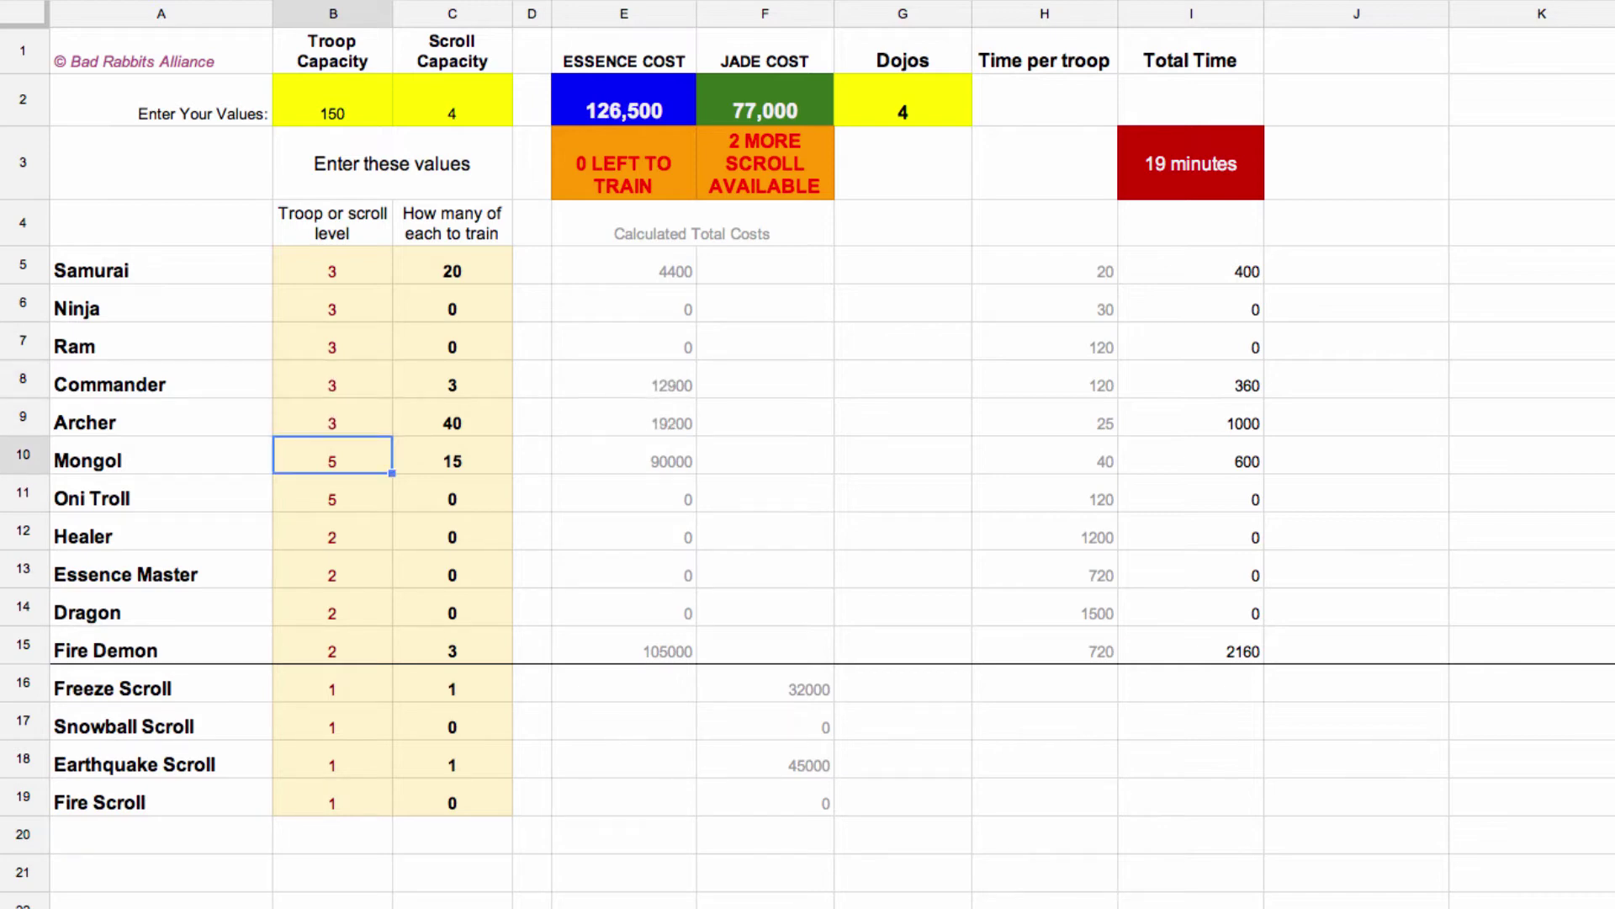
type("3")
key("Return")
type("3")
key("Return")
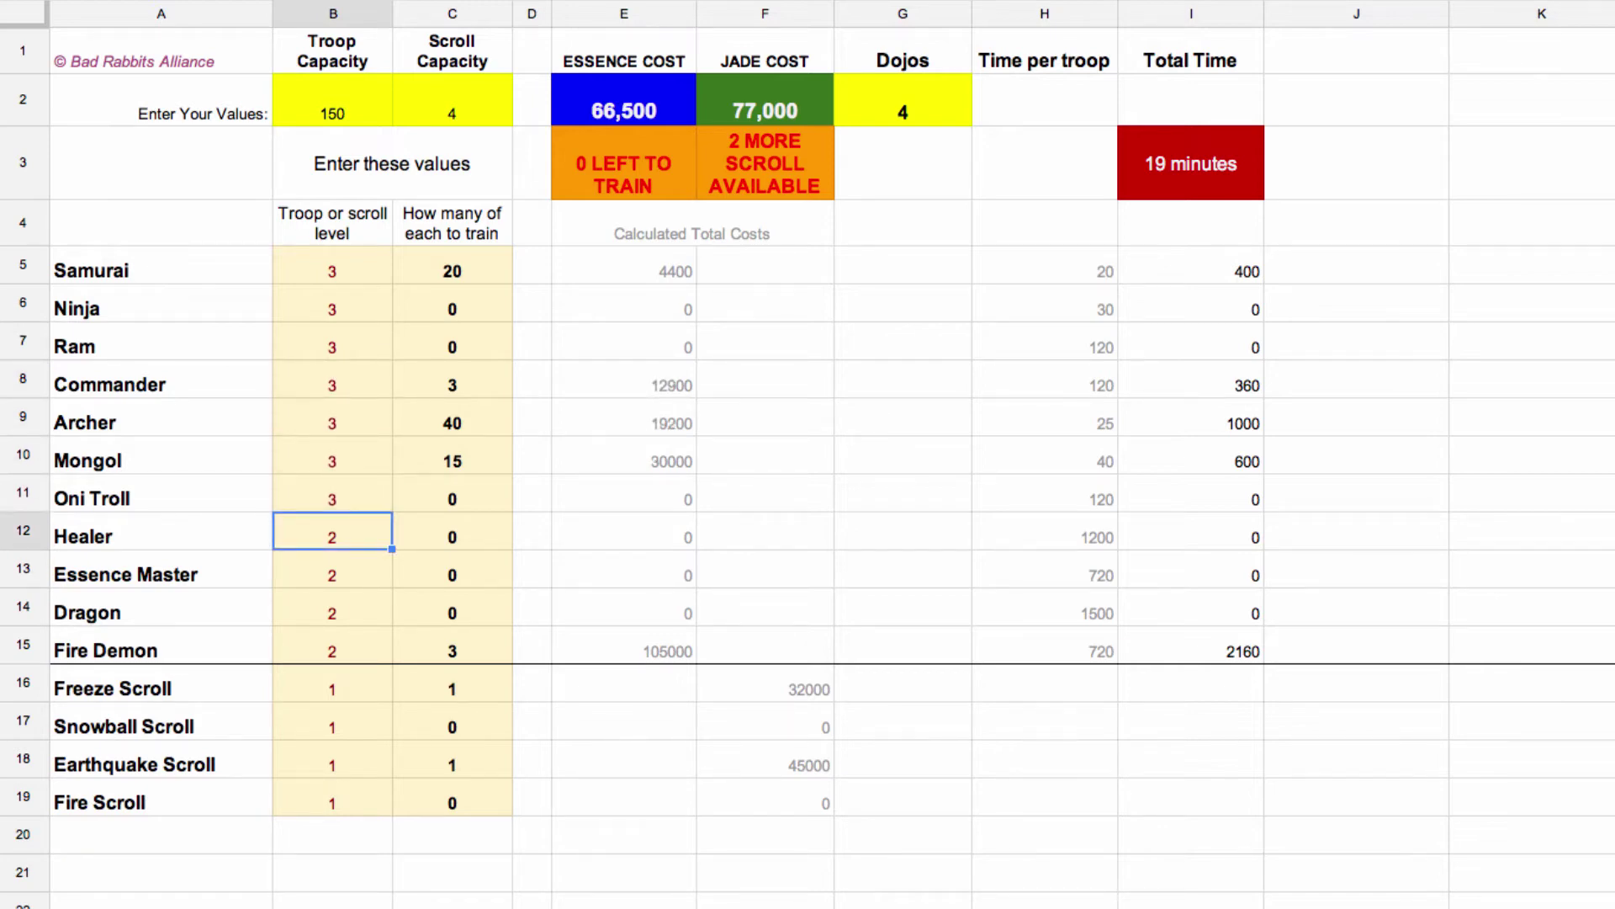
Set the levels of Healer, Essence Master, Dragon and Fire Demon in B12:B15 to 1 each
type("3")
key("BackSpace")
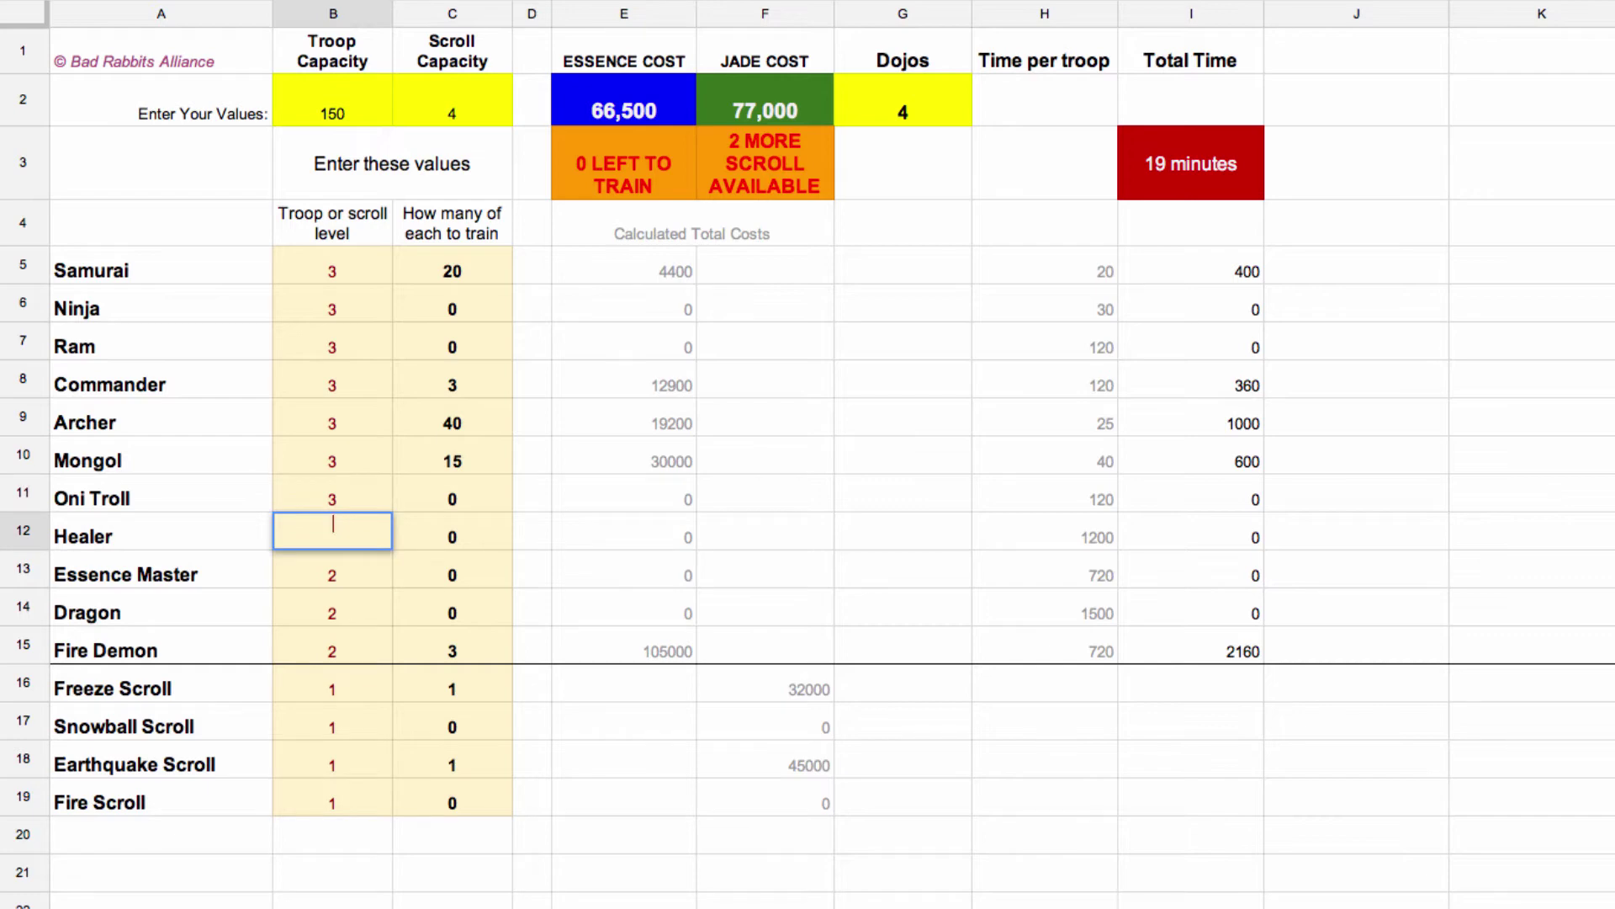
type("1")
key("Return")
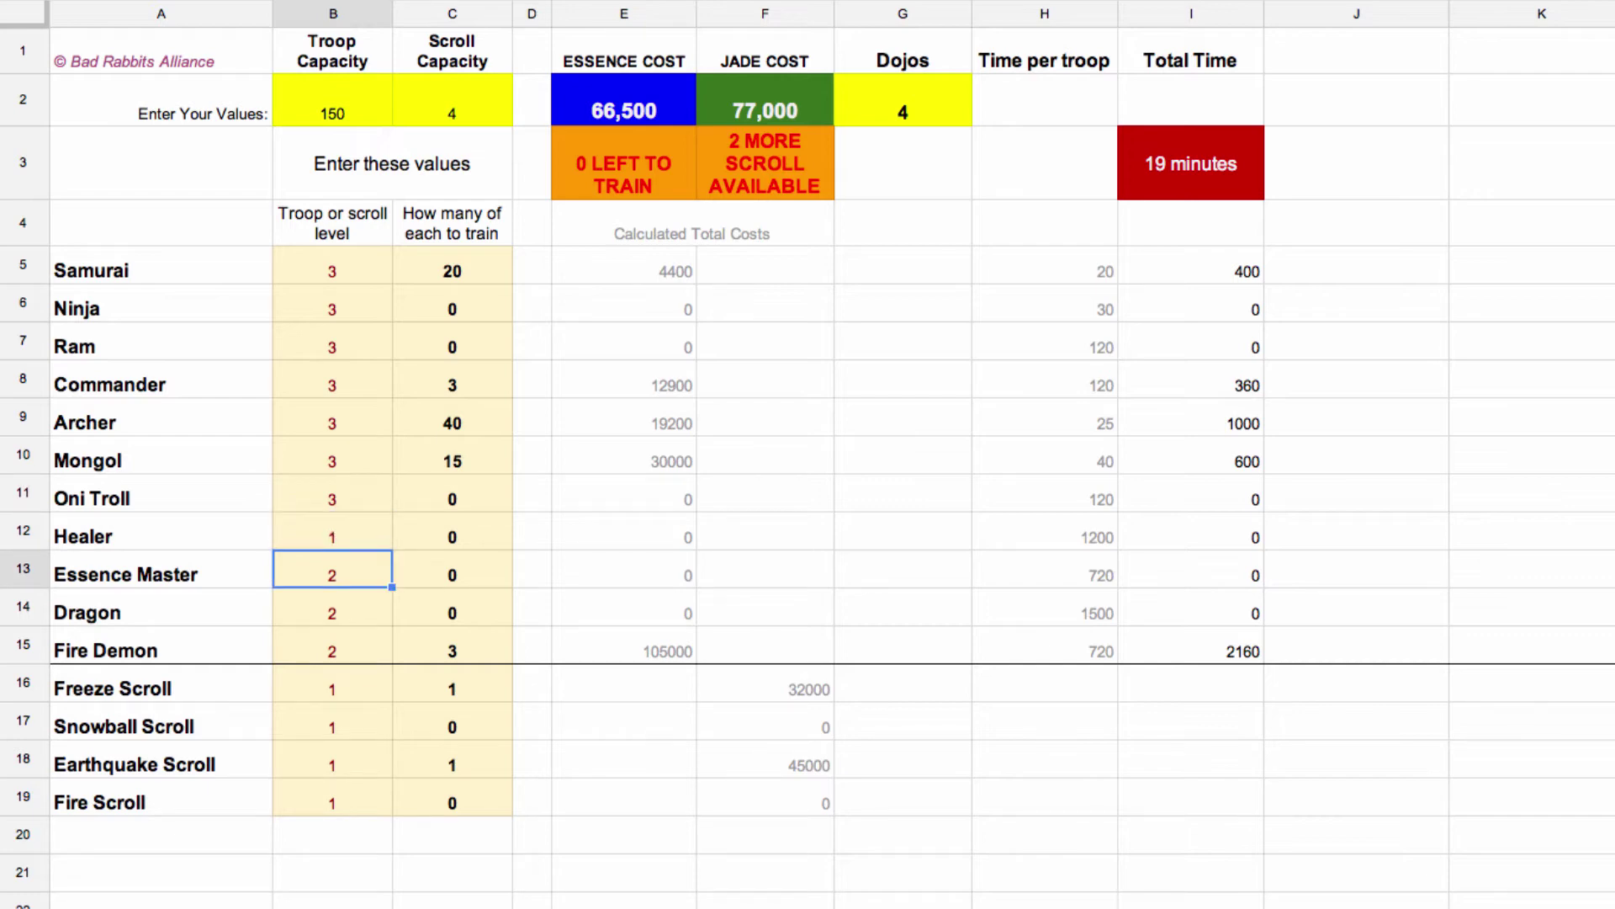
type("1")
key("Return")
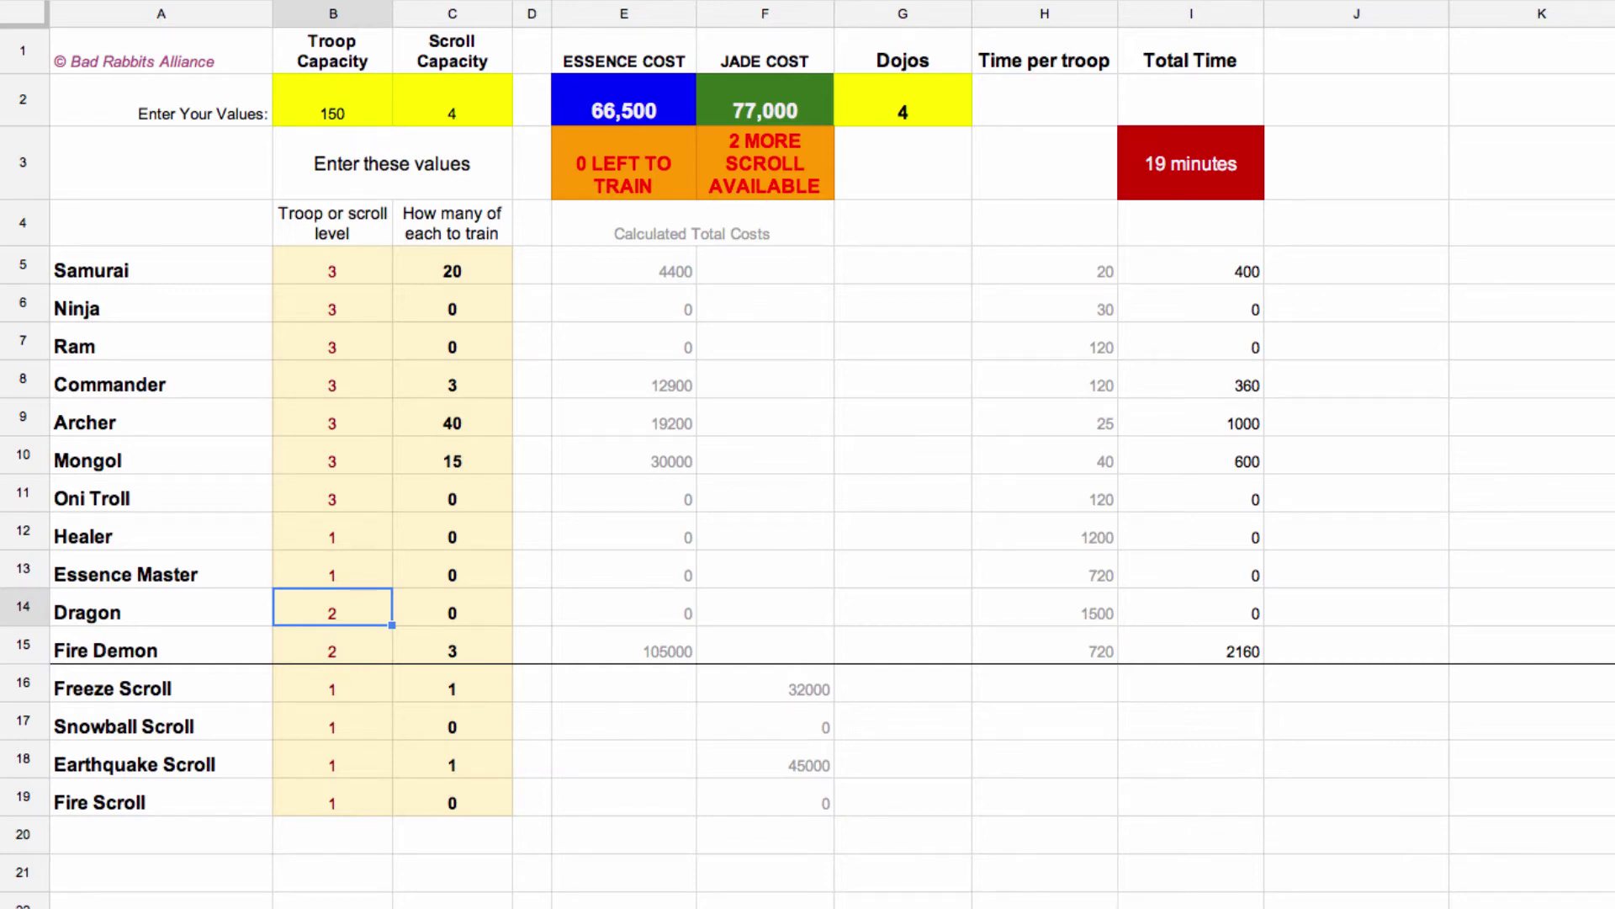
type("1")
key("Return")
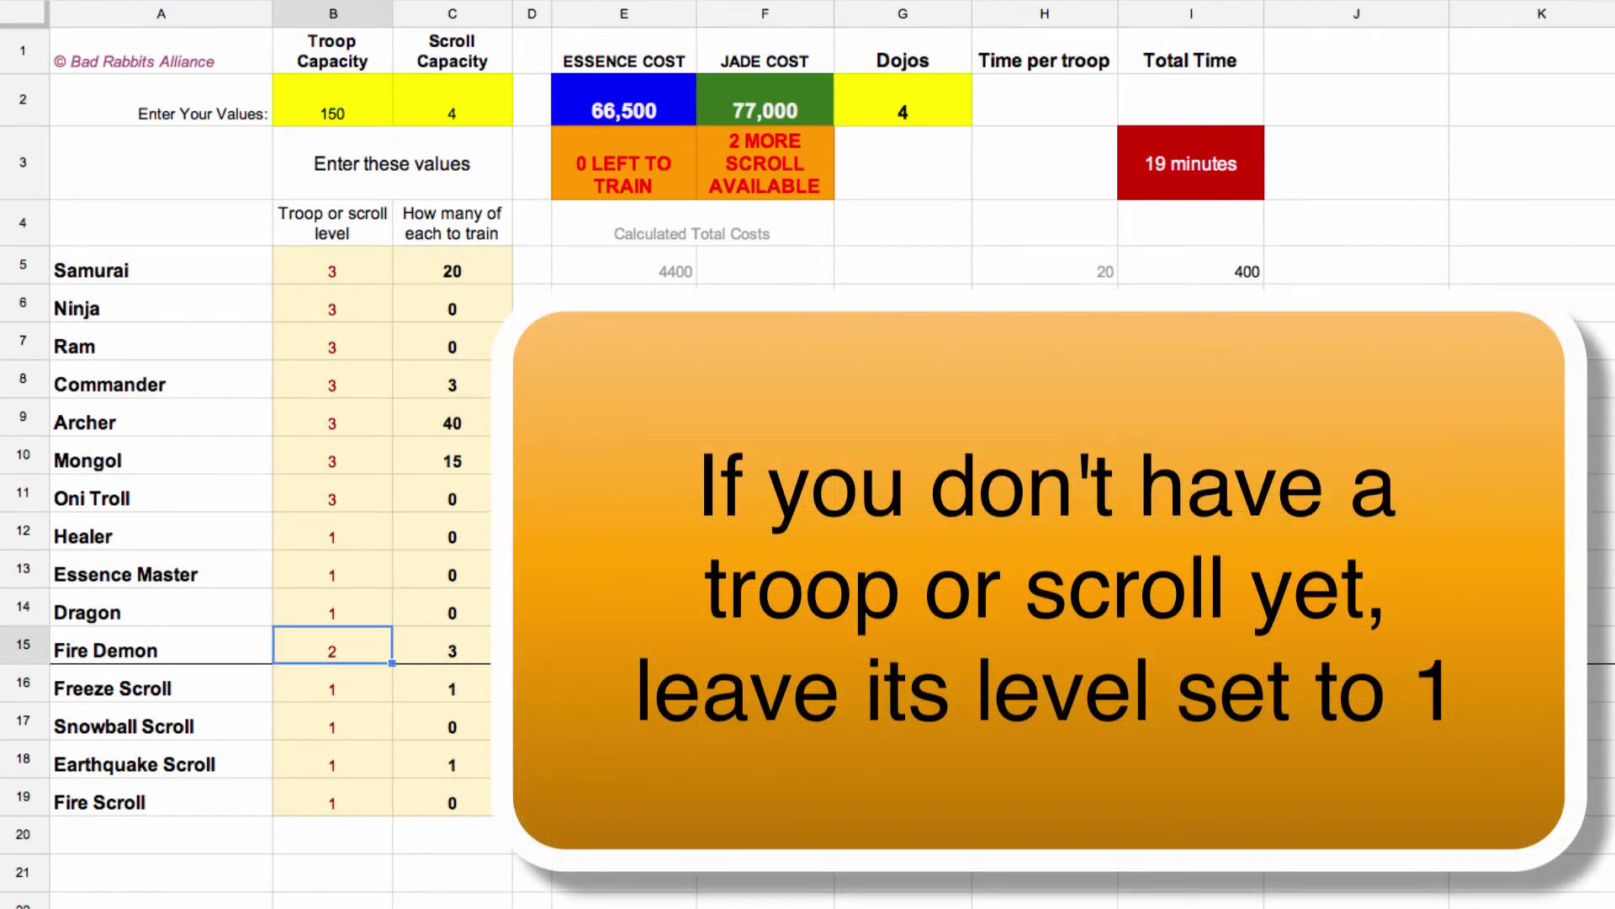
type("1")
key("Return")
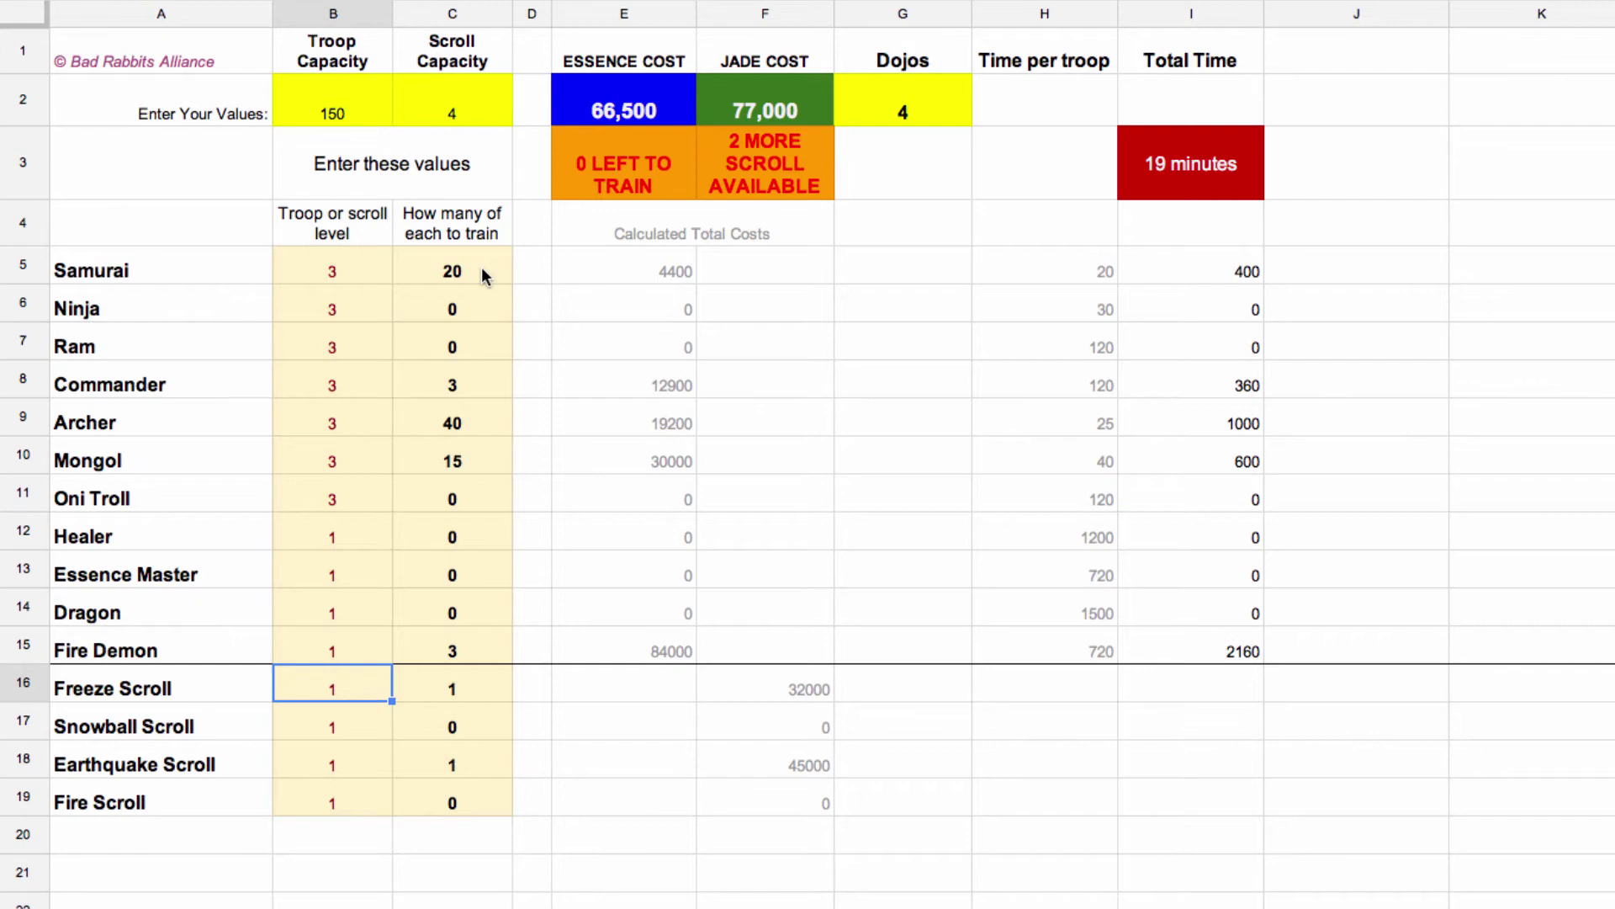
Set the number of troops to train to 50 for Ninja and 15 for Samurai
left_click(482, 306)
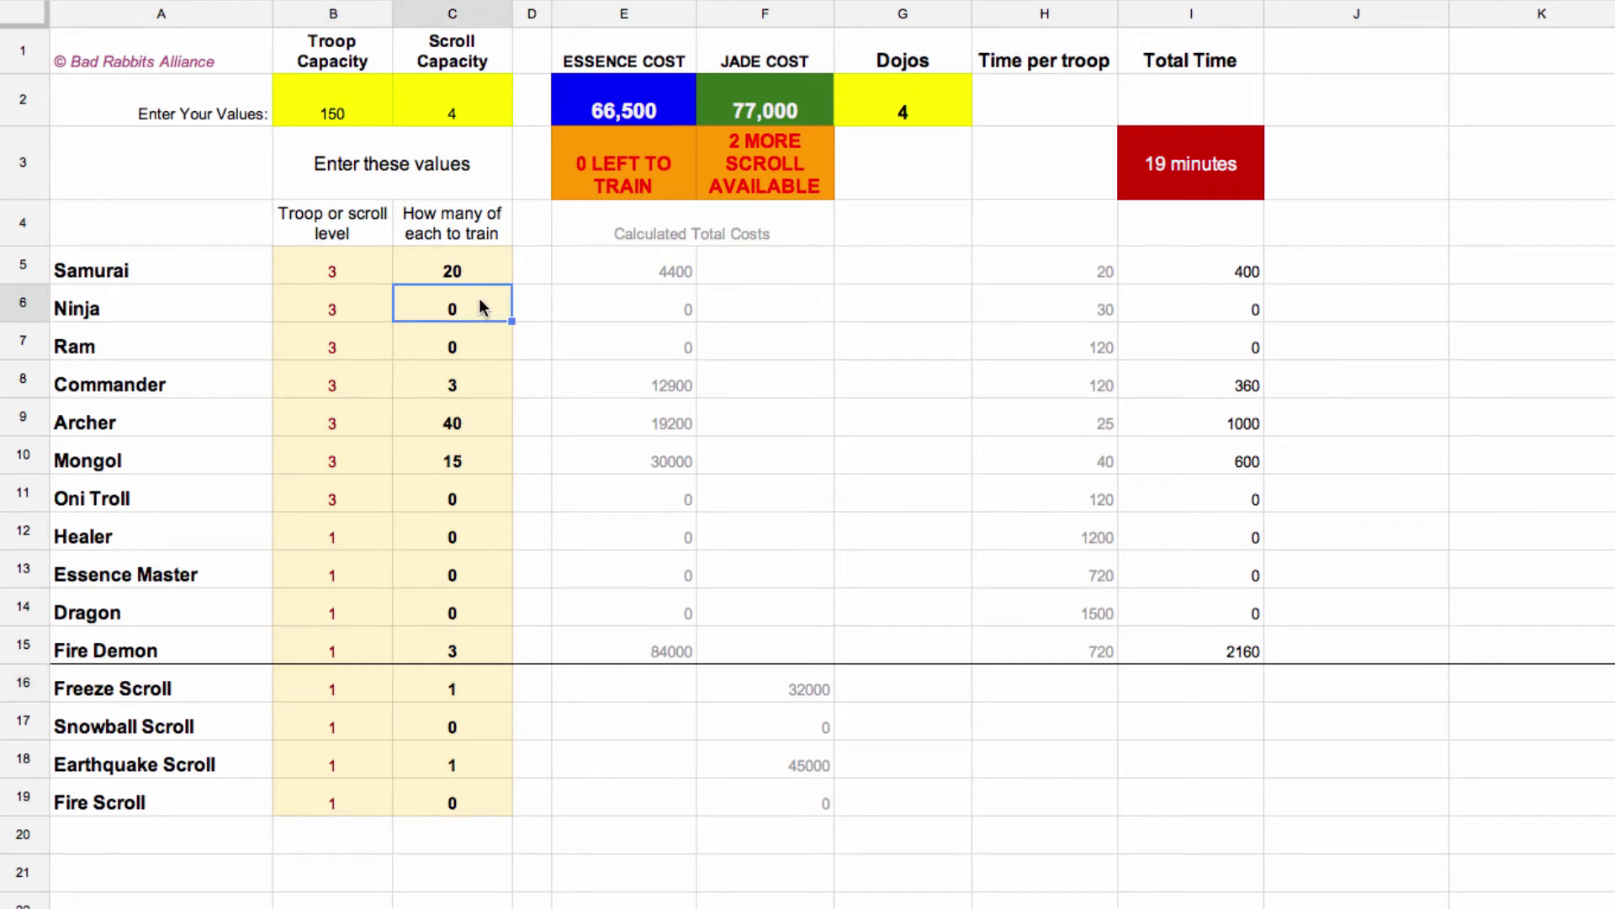
type("50")
left_click(484, 266)
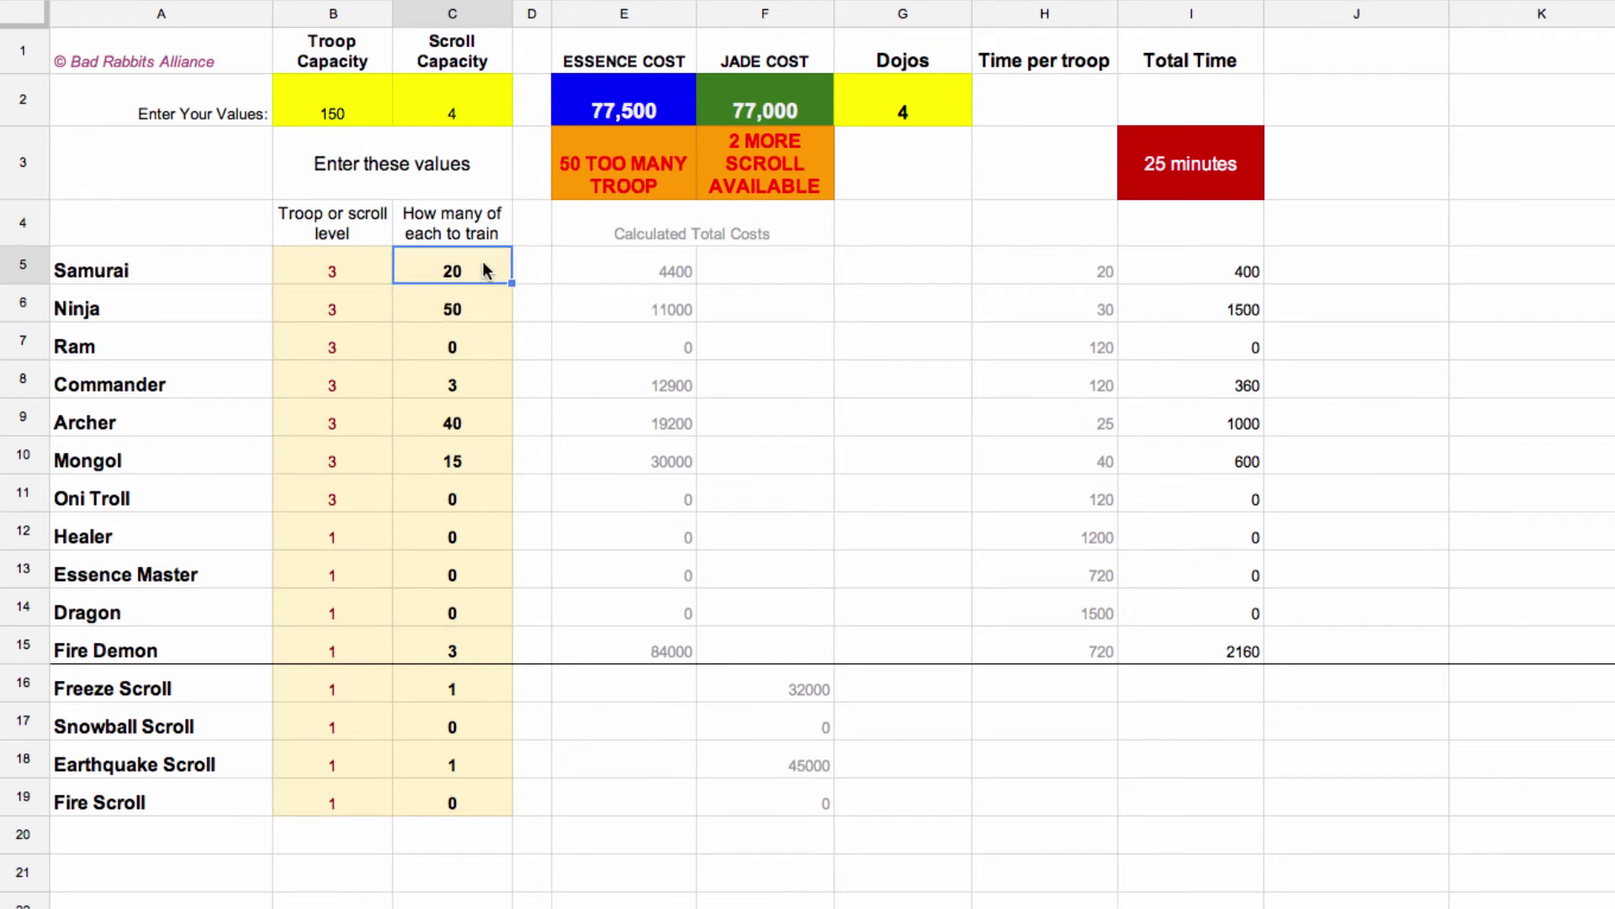
type("15")
key("Return")
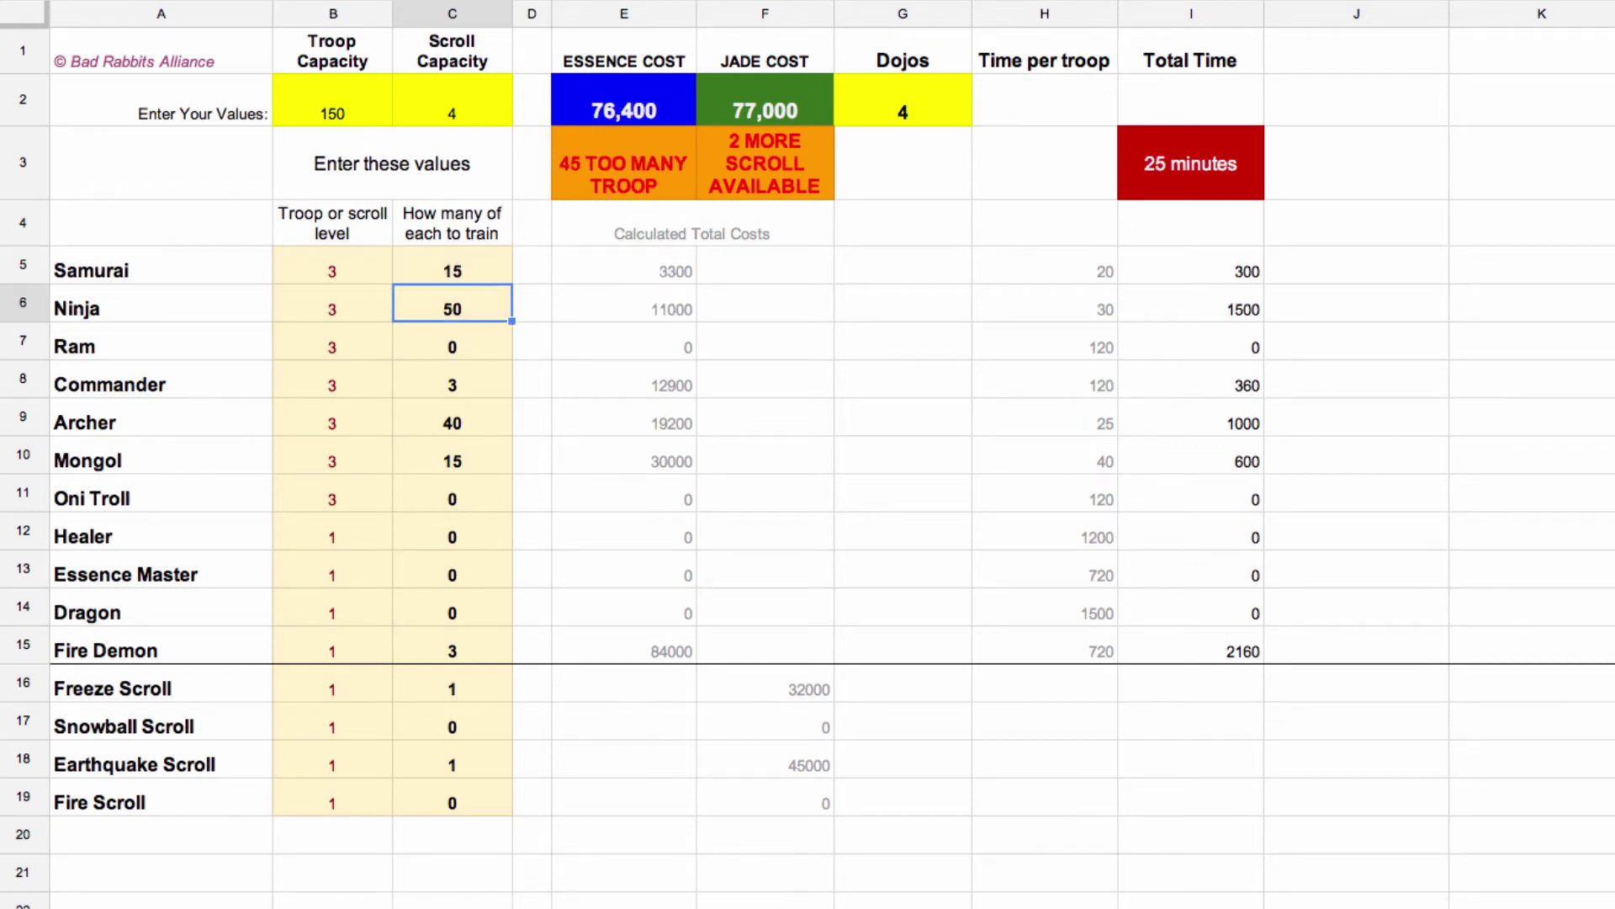
Set the number of troops to train to 3 for Ram and 0 for Commander
left_click(493, 333)
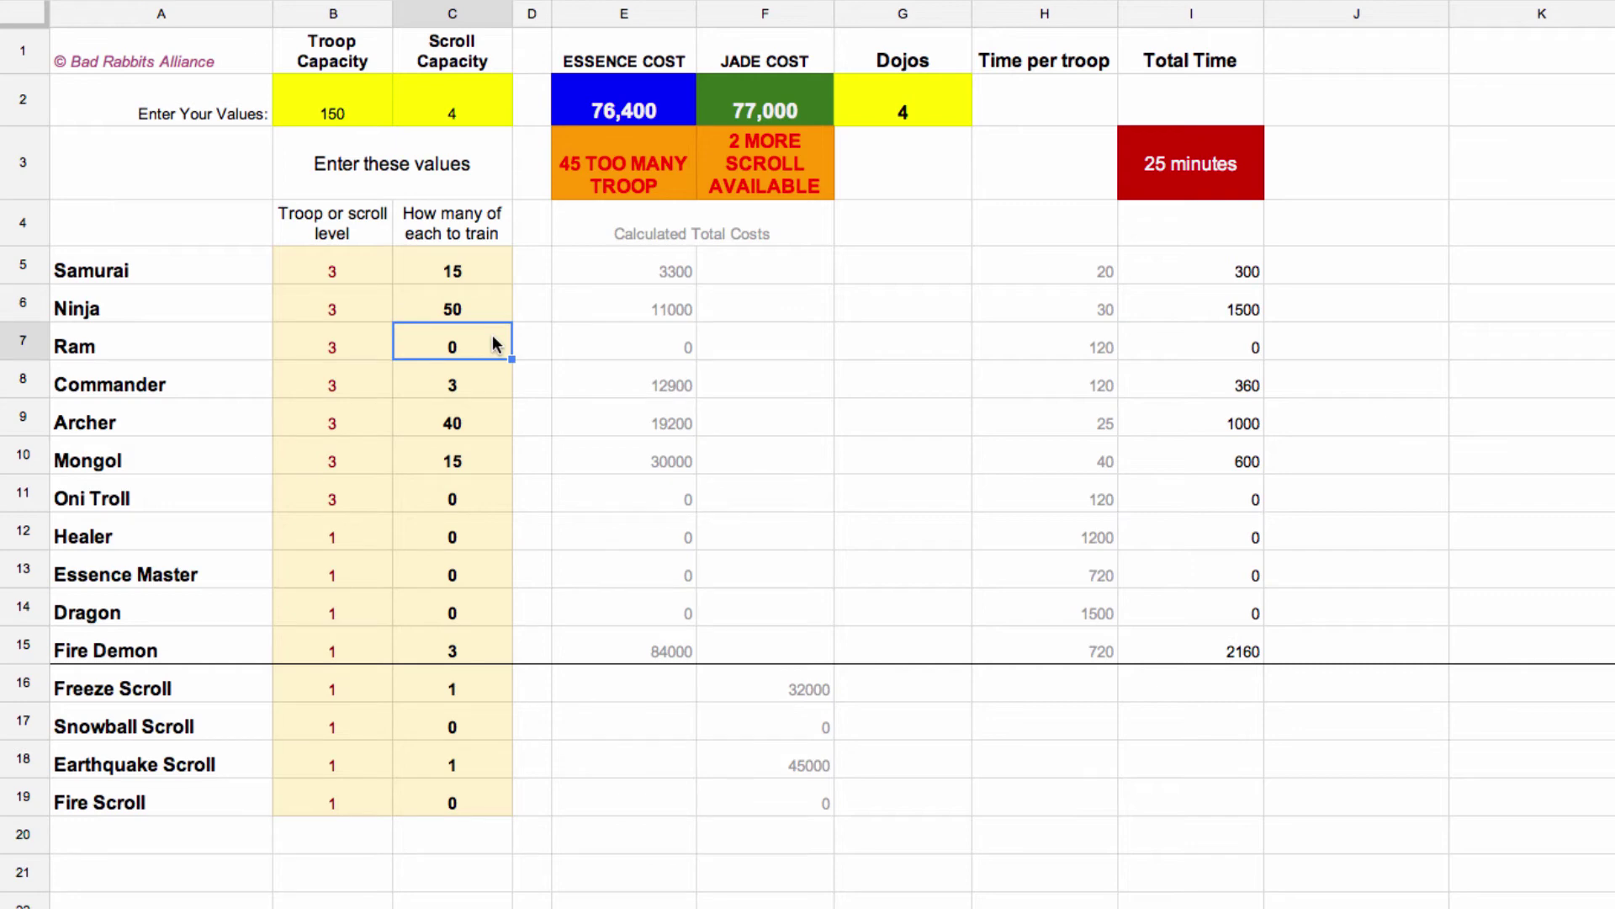
type("3")
key("Return")
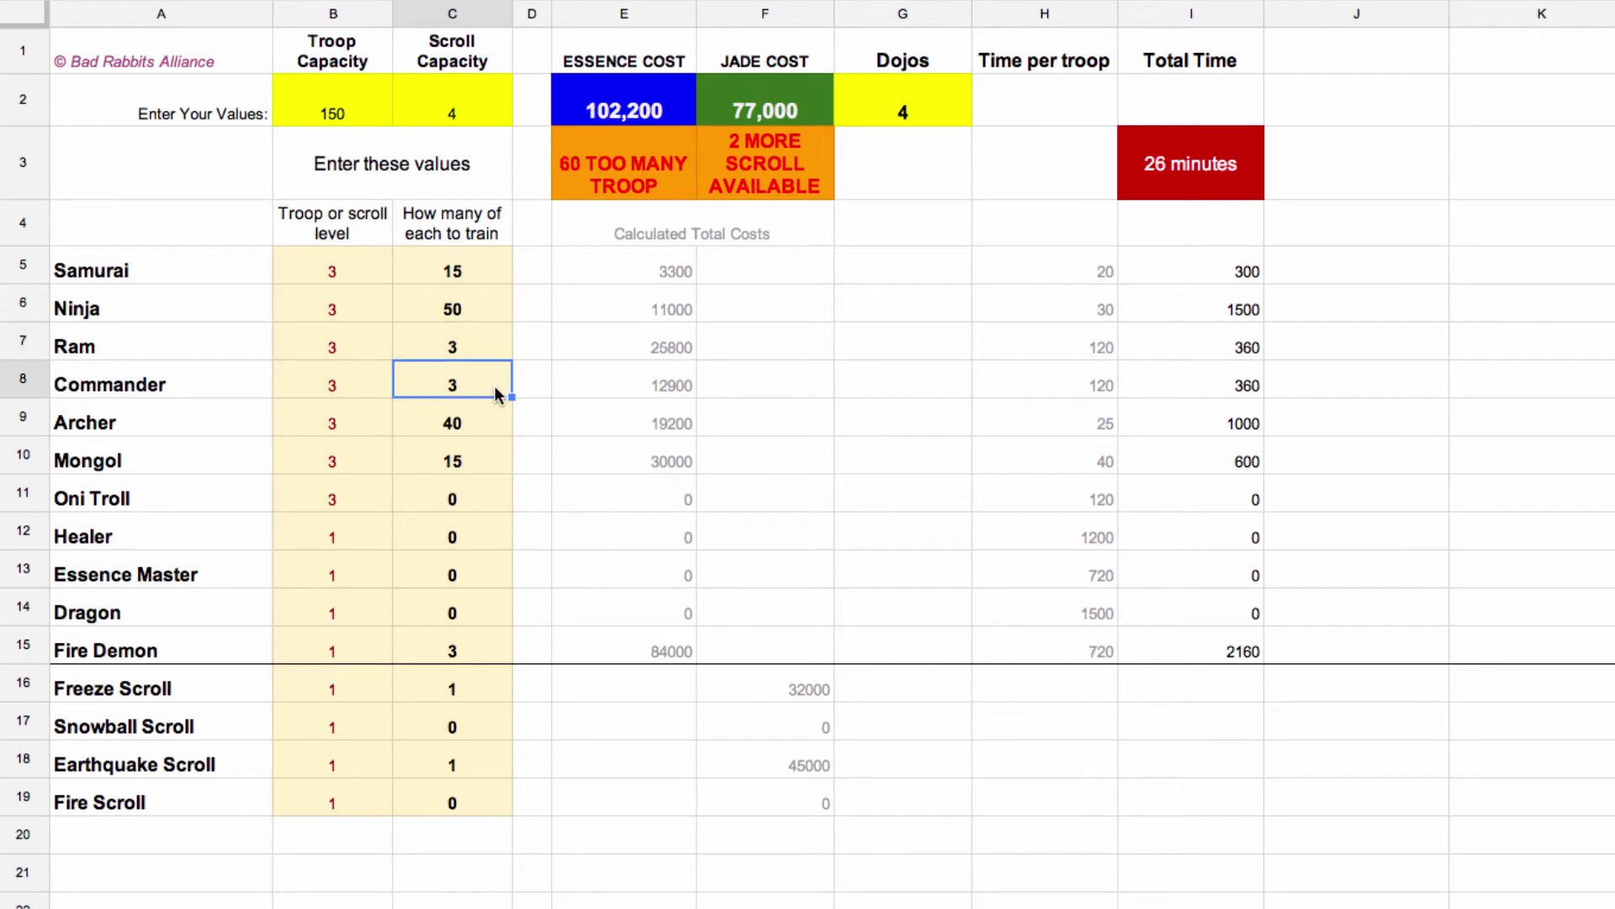
type("0")
key("Return")
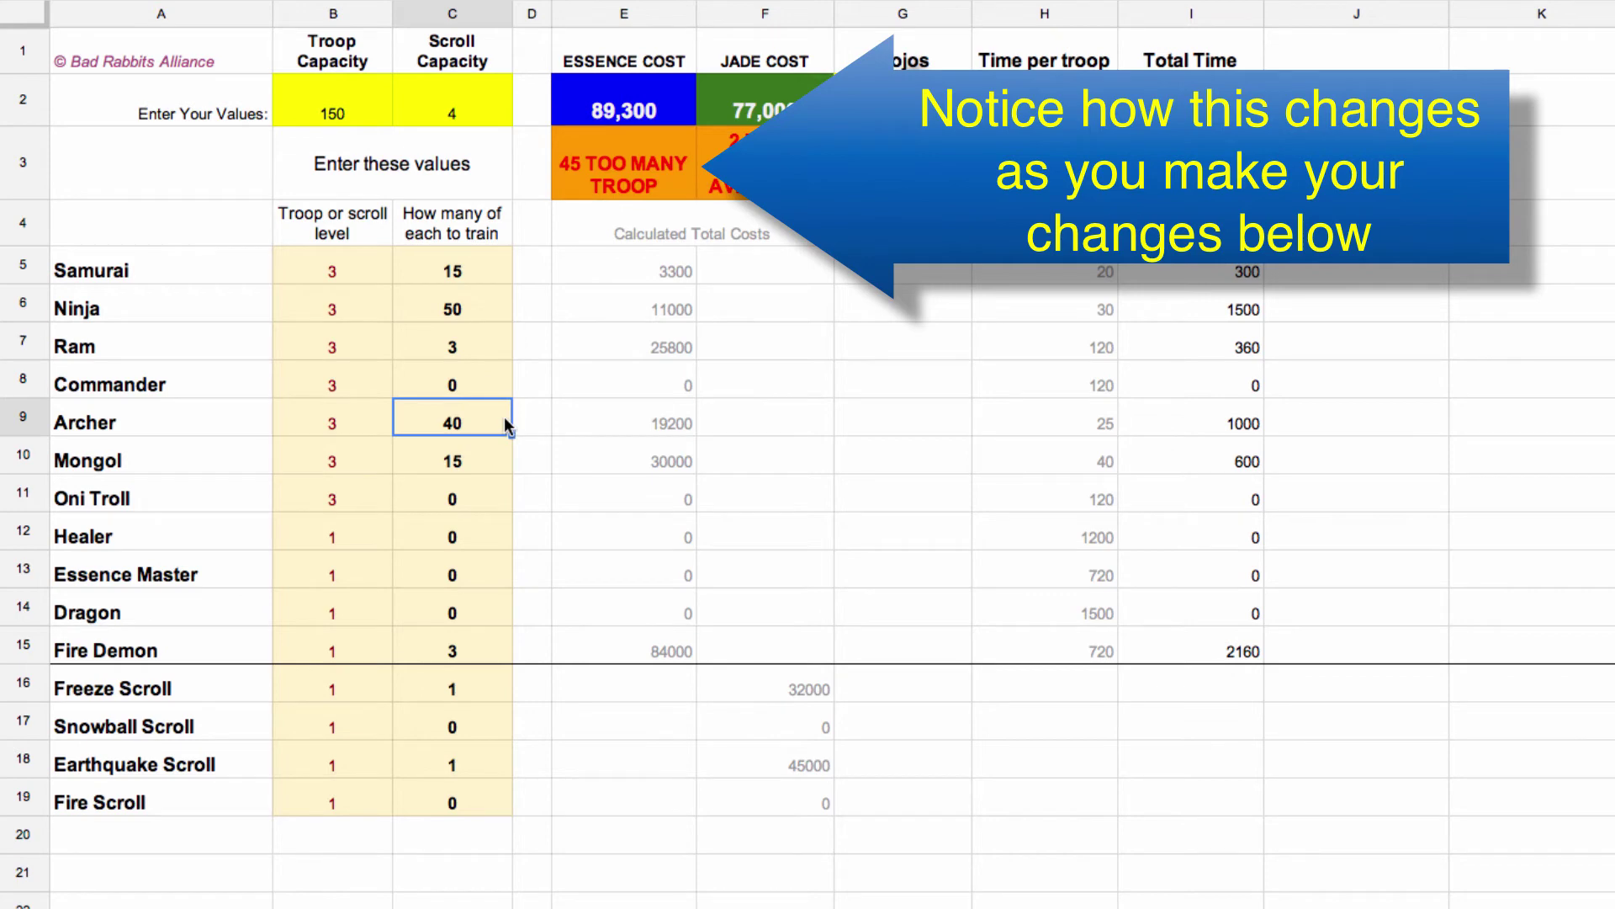
Set the number of troops to train to 60 for Archer and 5 for Mongol
type("60")
key("Return")
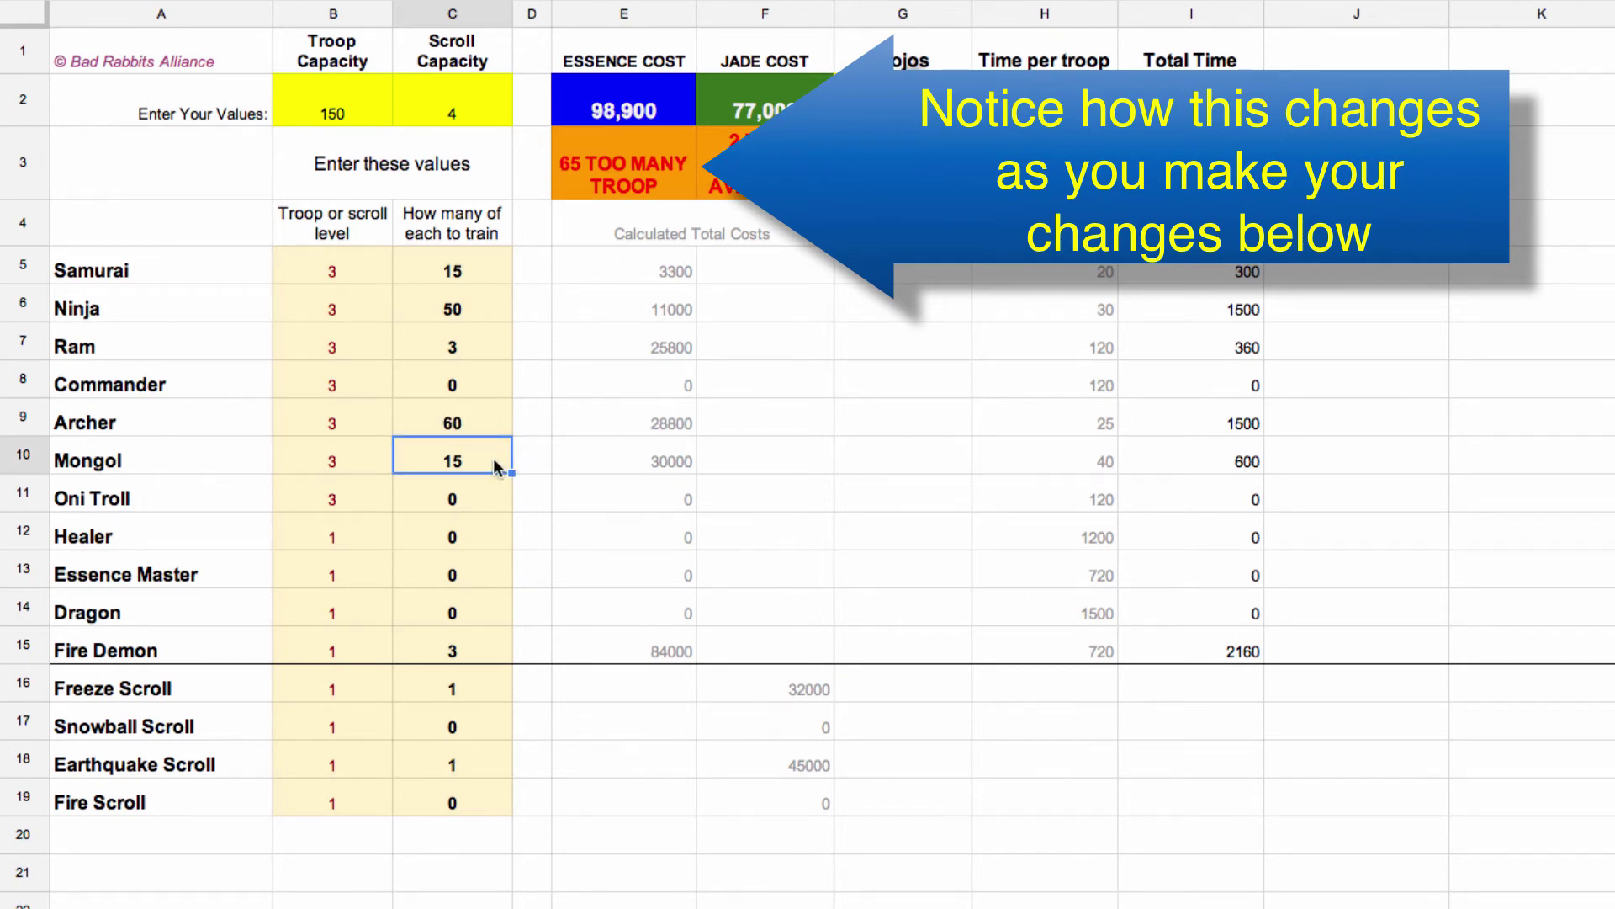
type("5")
key("Return")
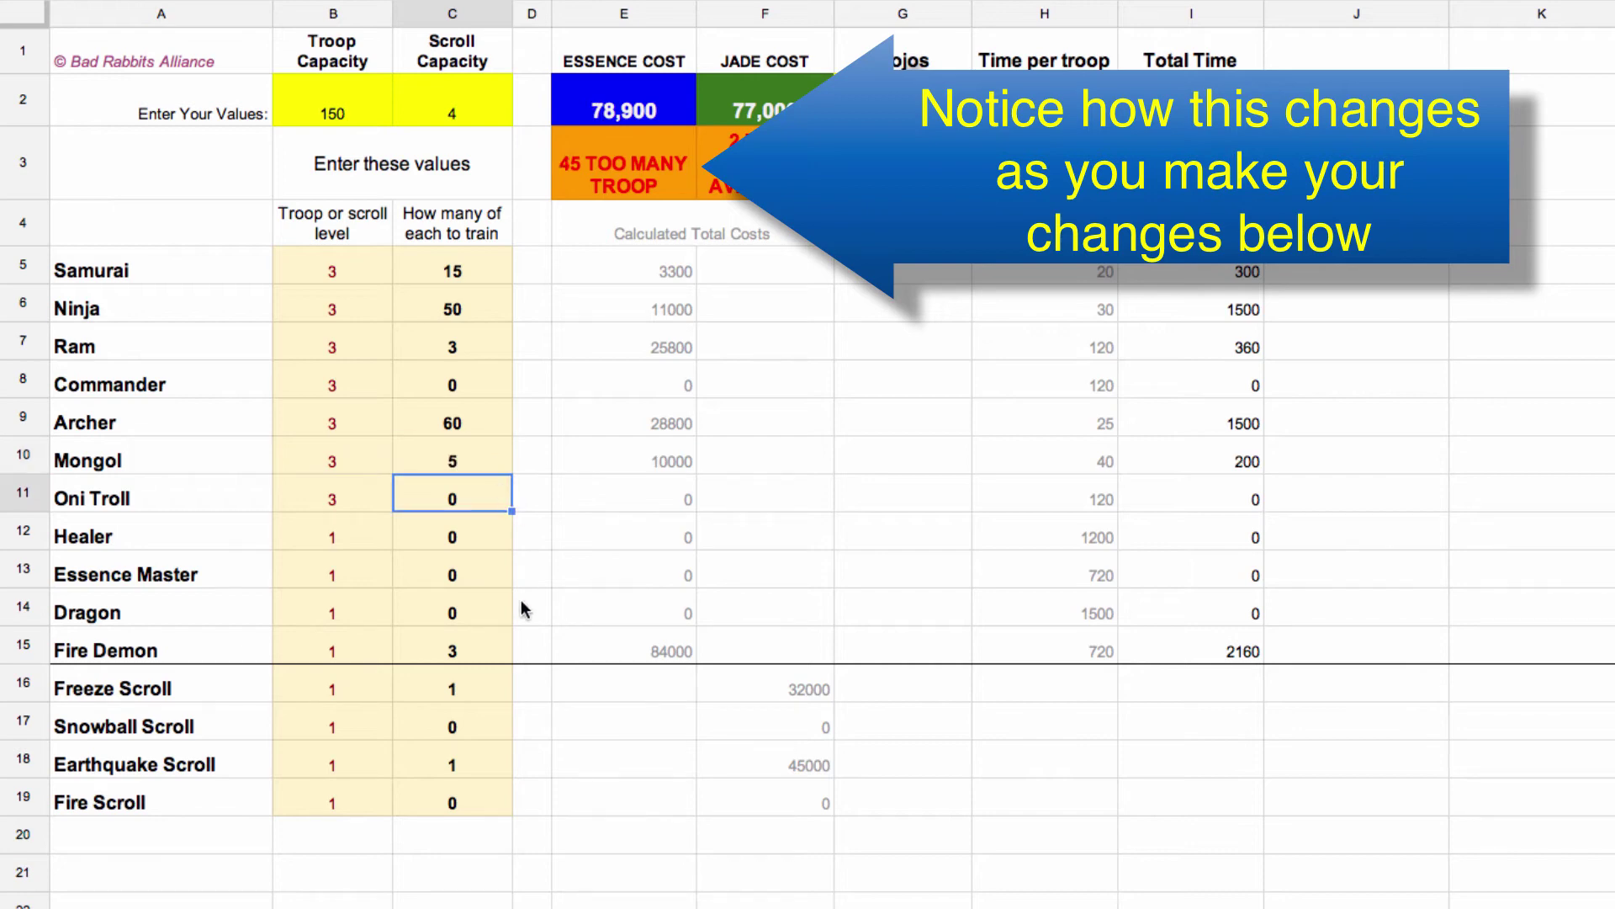
Set the number of Fire Demons to train in cell C15 to 0
left_click(490, 638)
type("0")
key("Return")
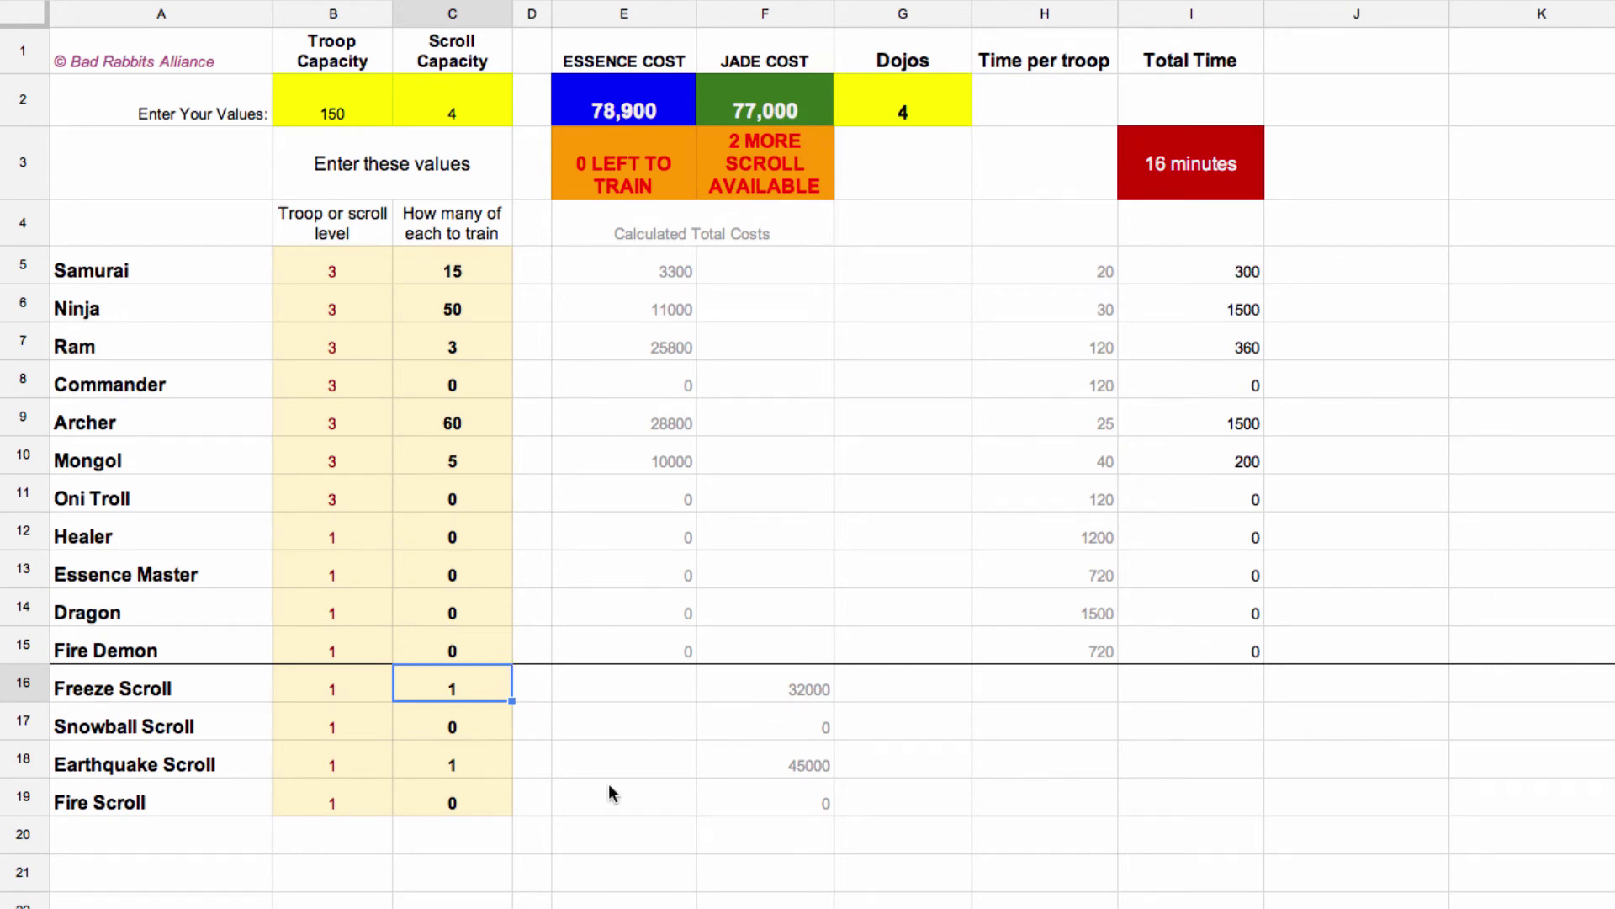
key("ctrl+Home")
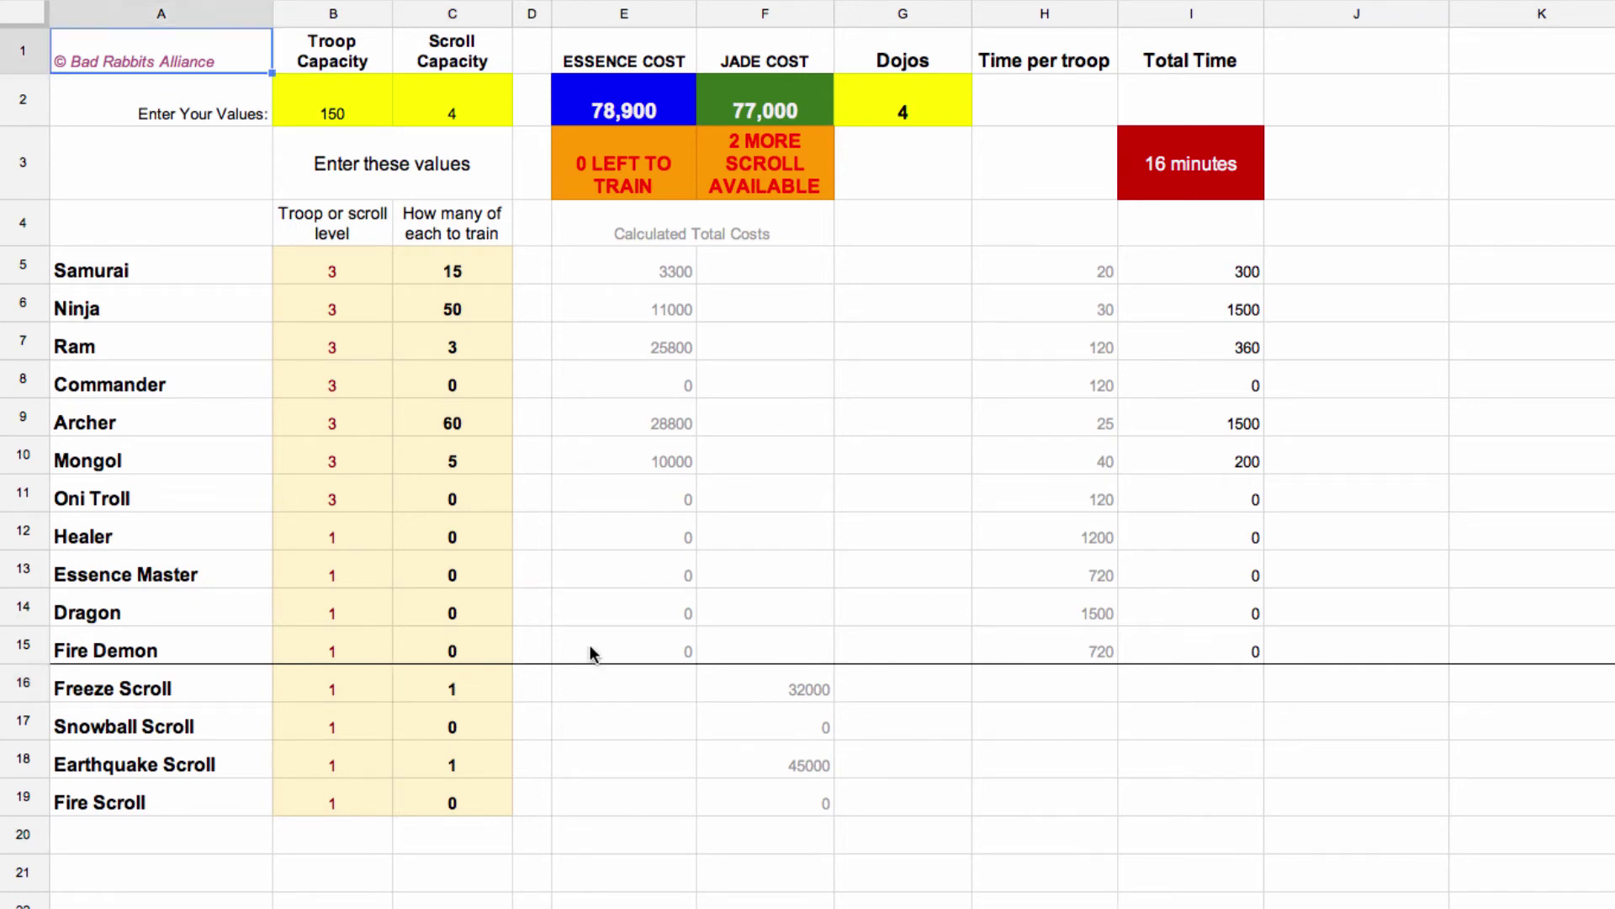
Change the number of Mongols to train in cell C10 to 8
left_click(482, 461)
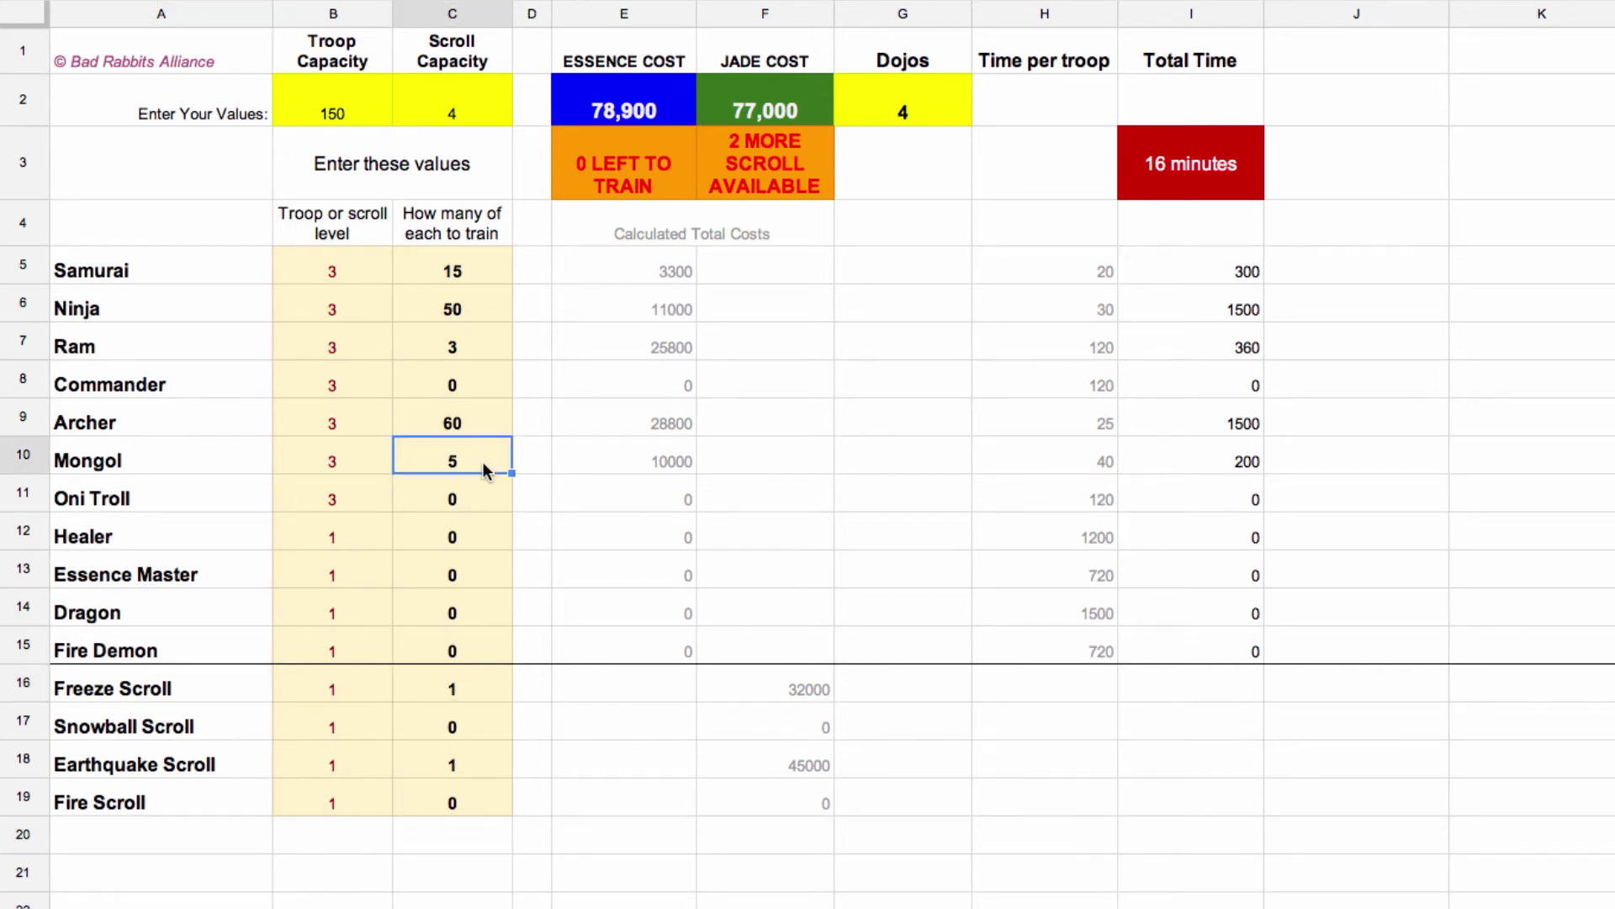
type("8")
key("Return")
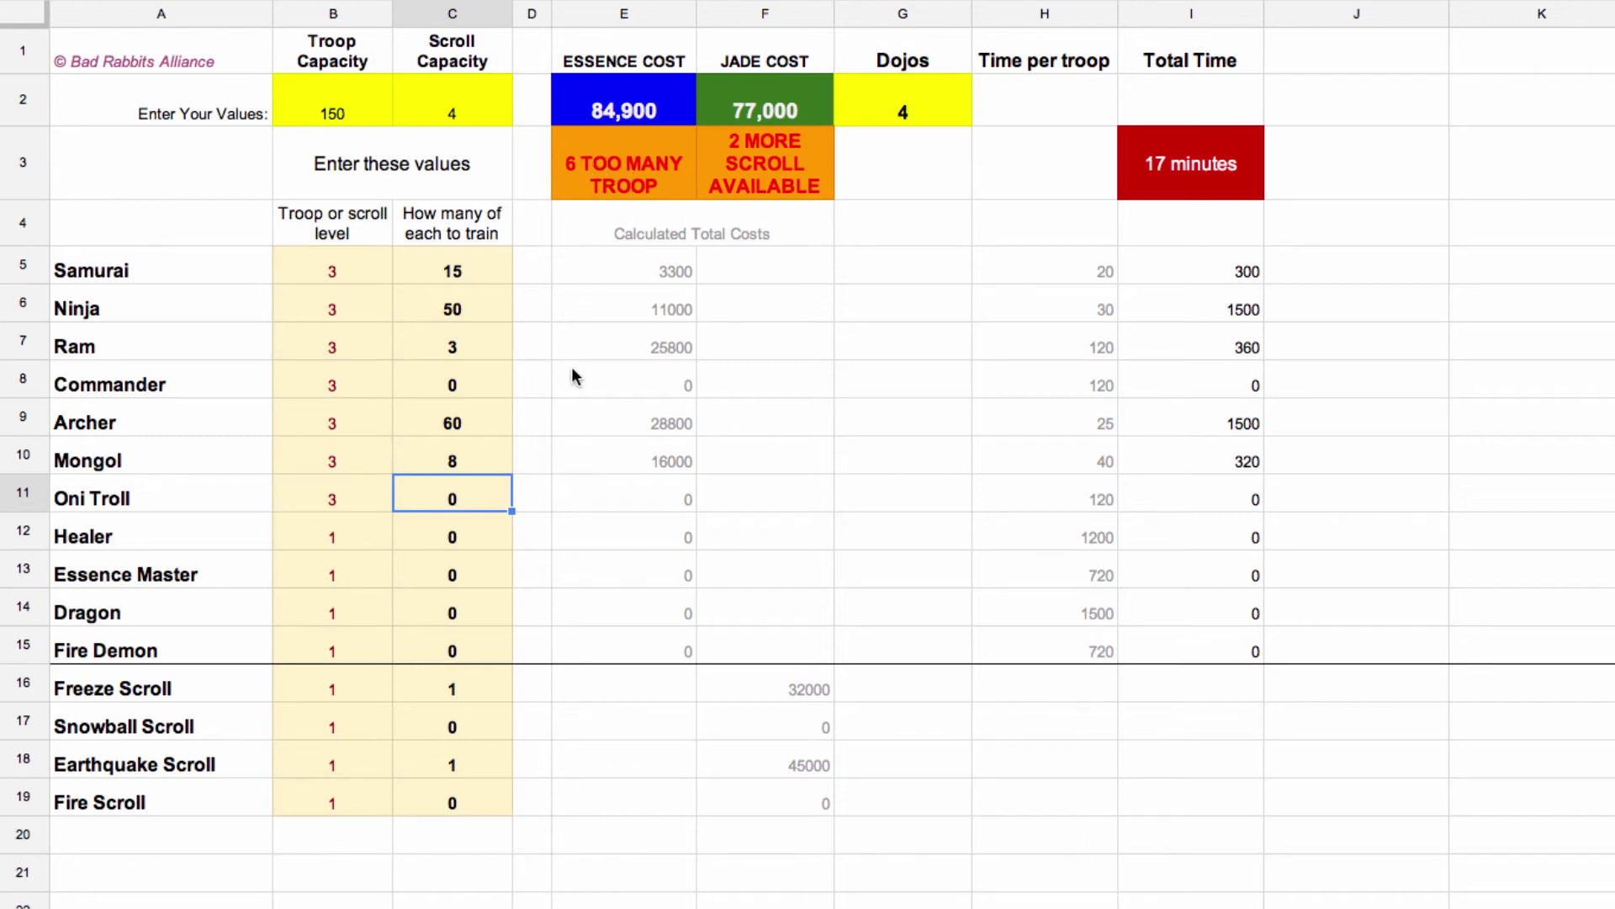
Reduce the number of troops to train to 55 for Archer and 14 for Samurai
left_click(497, 424)
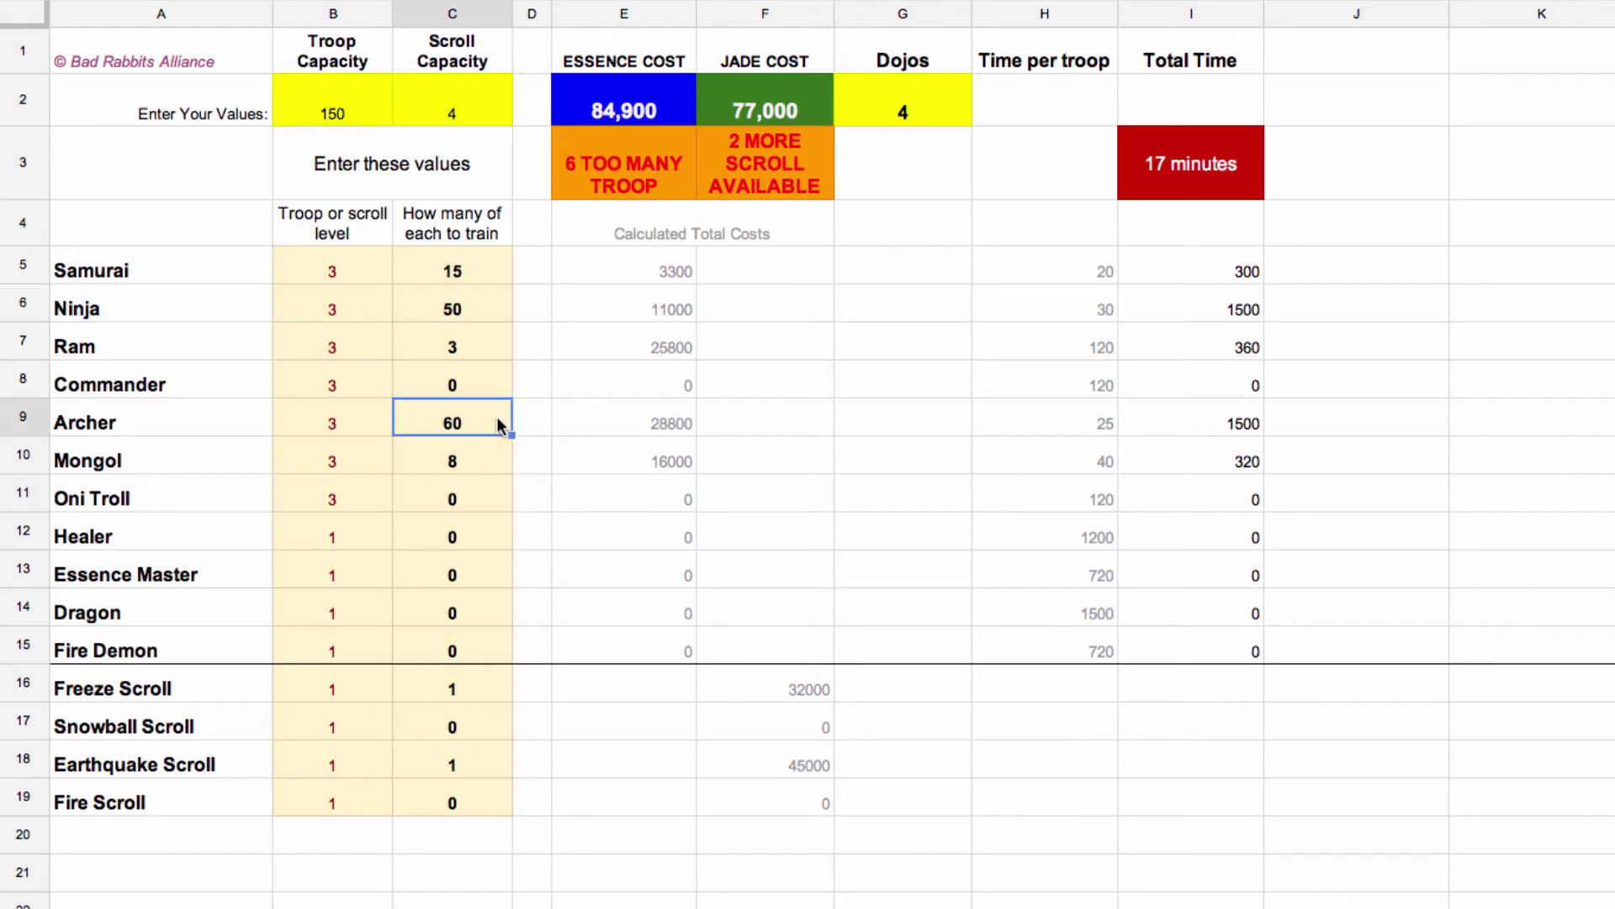
type("55")
key("Return")
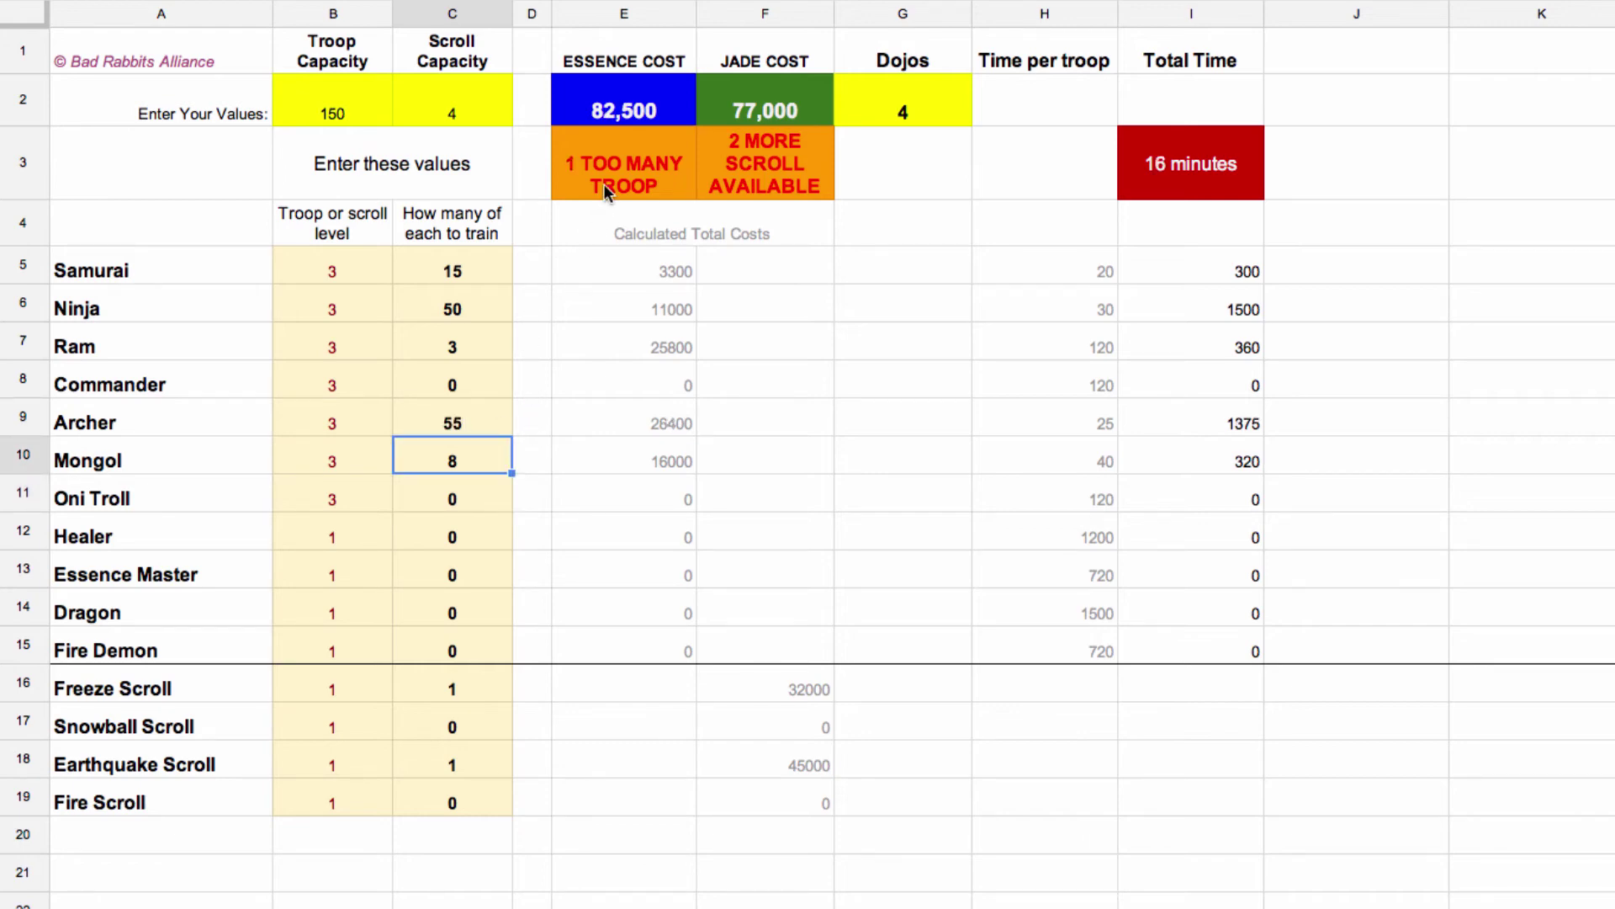
left_click(493, 266)
type("14")
key("Return")
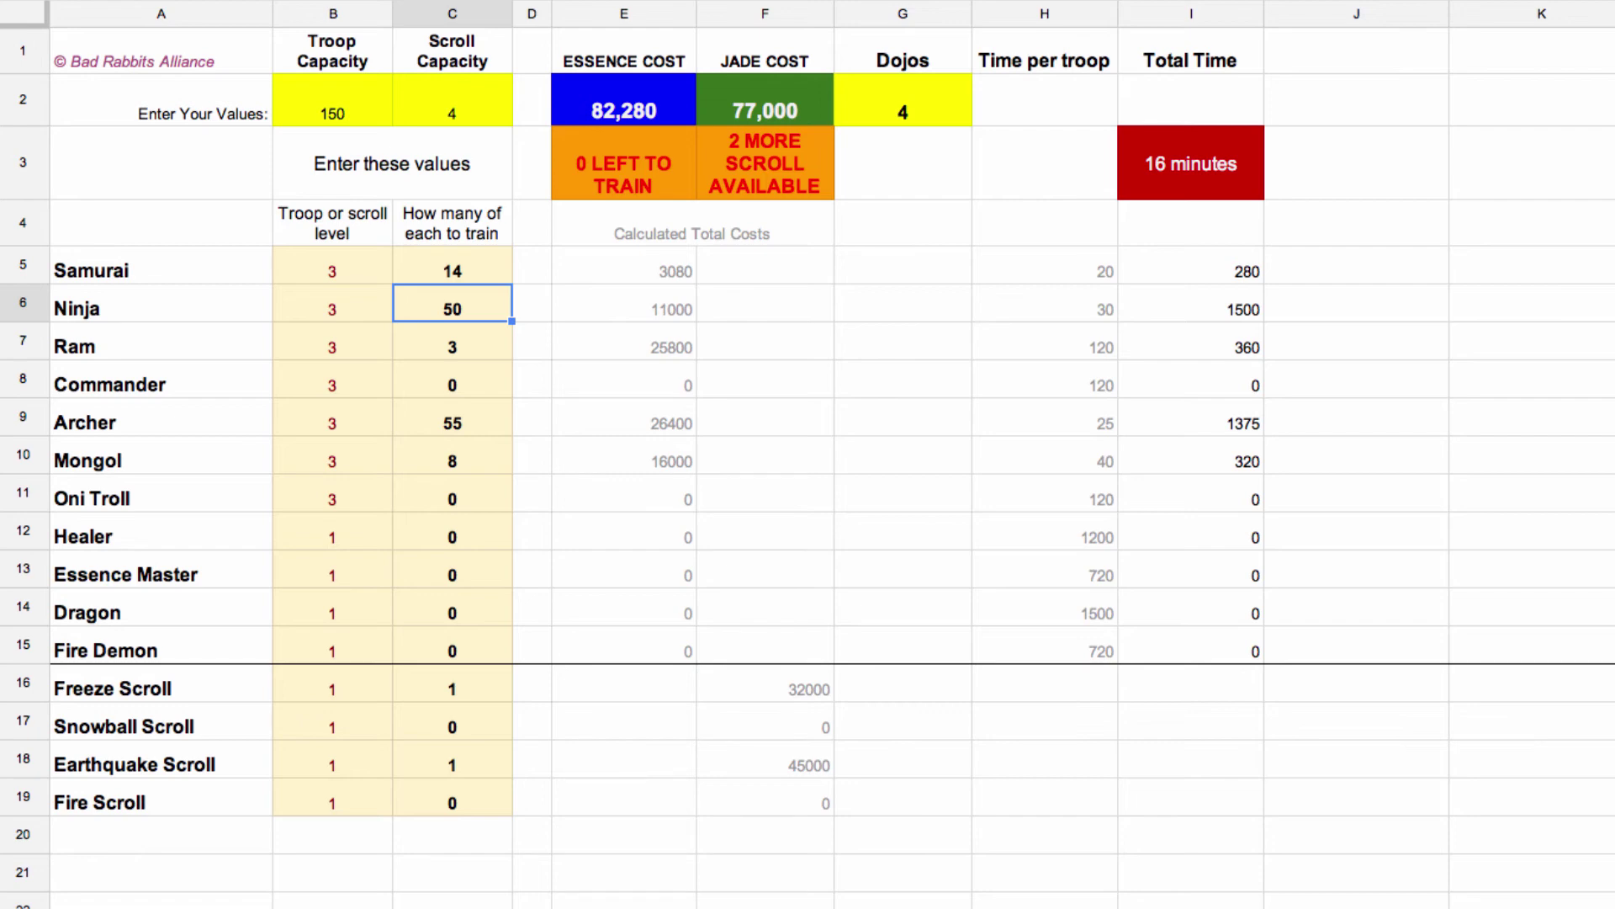
Set the scroll level to 2 for Earthquake Scroll and 3 for Freeze Scroll
left_click(353, 770)
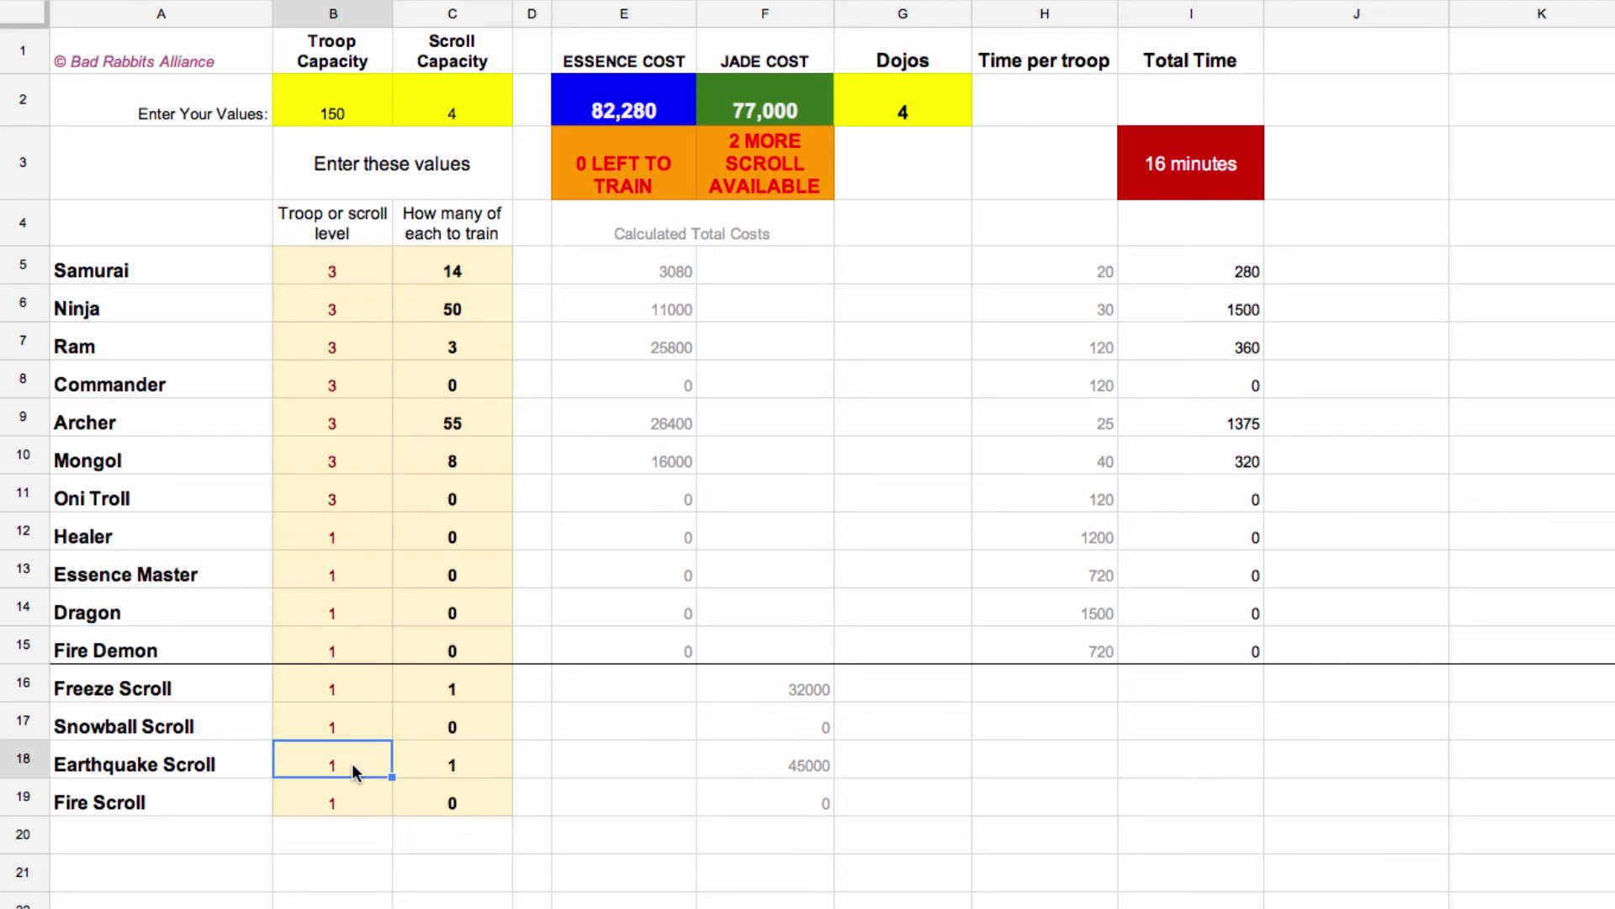
type("2")
key("Return")
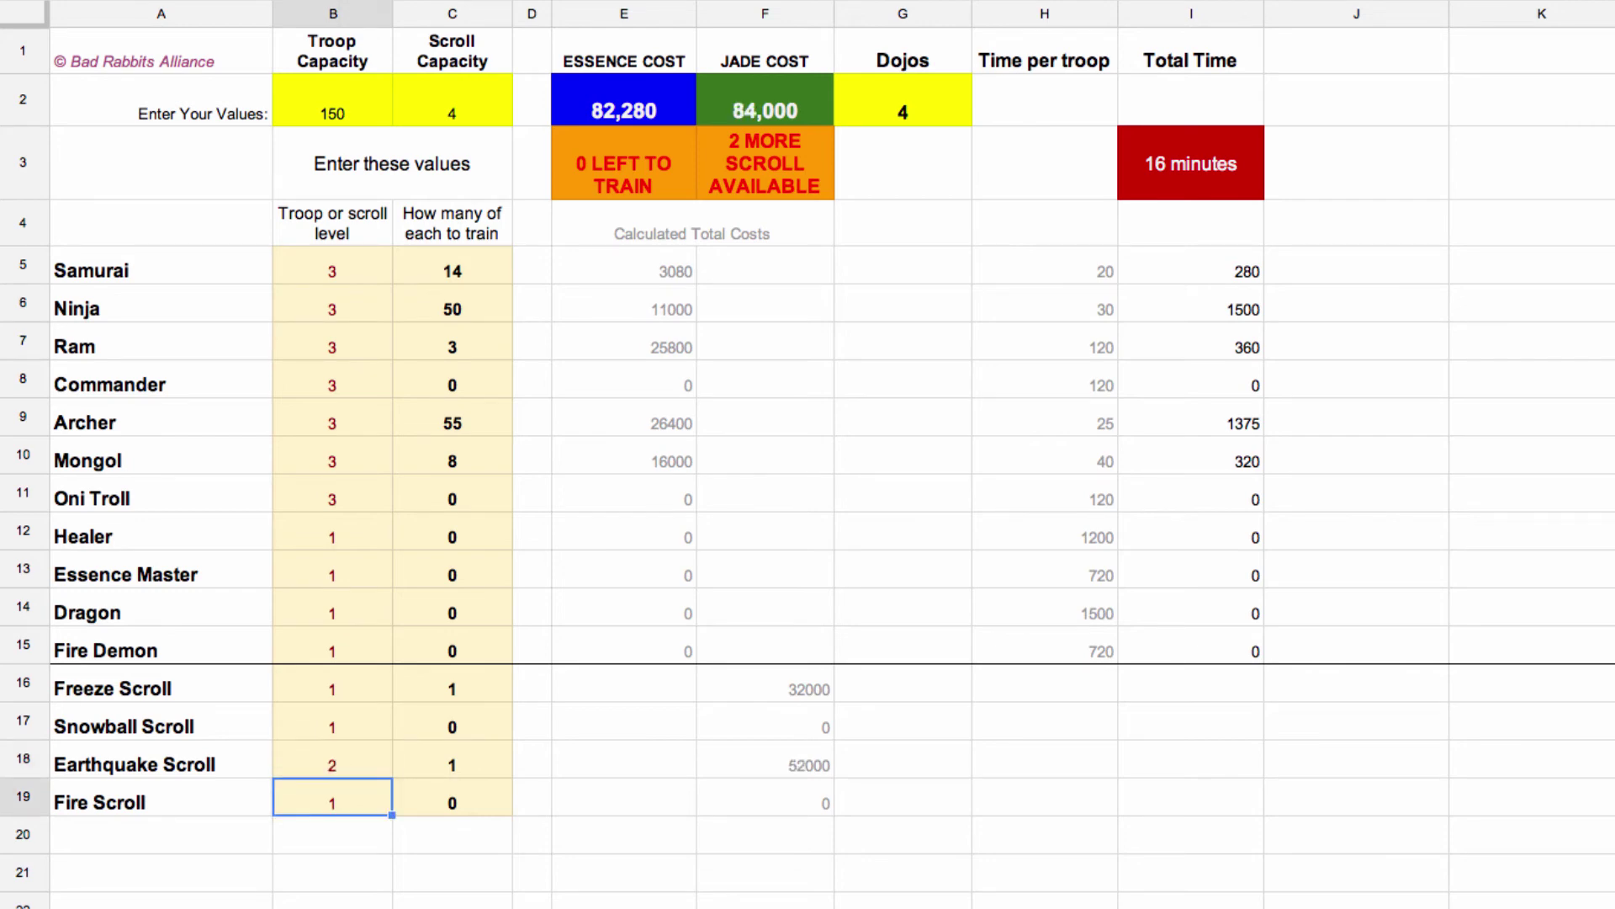
left_click(353, 692)
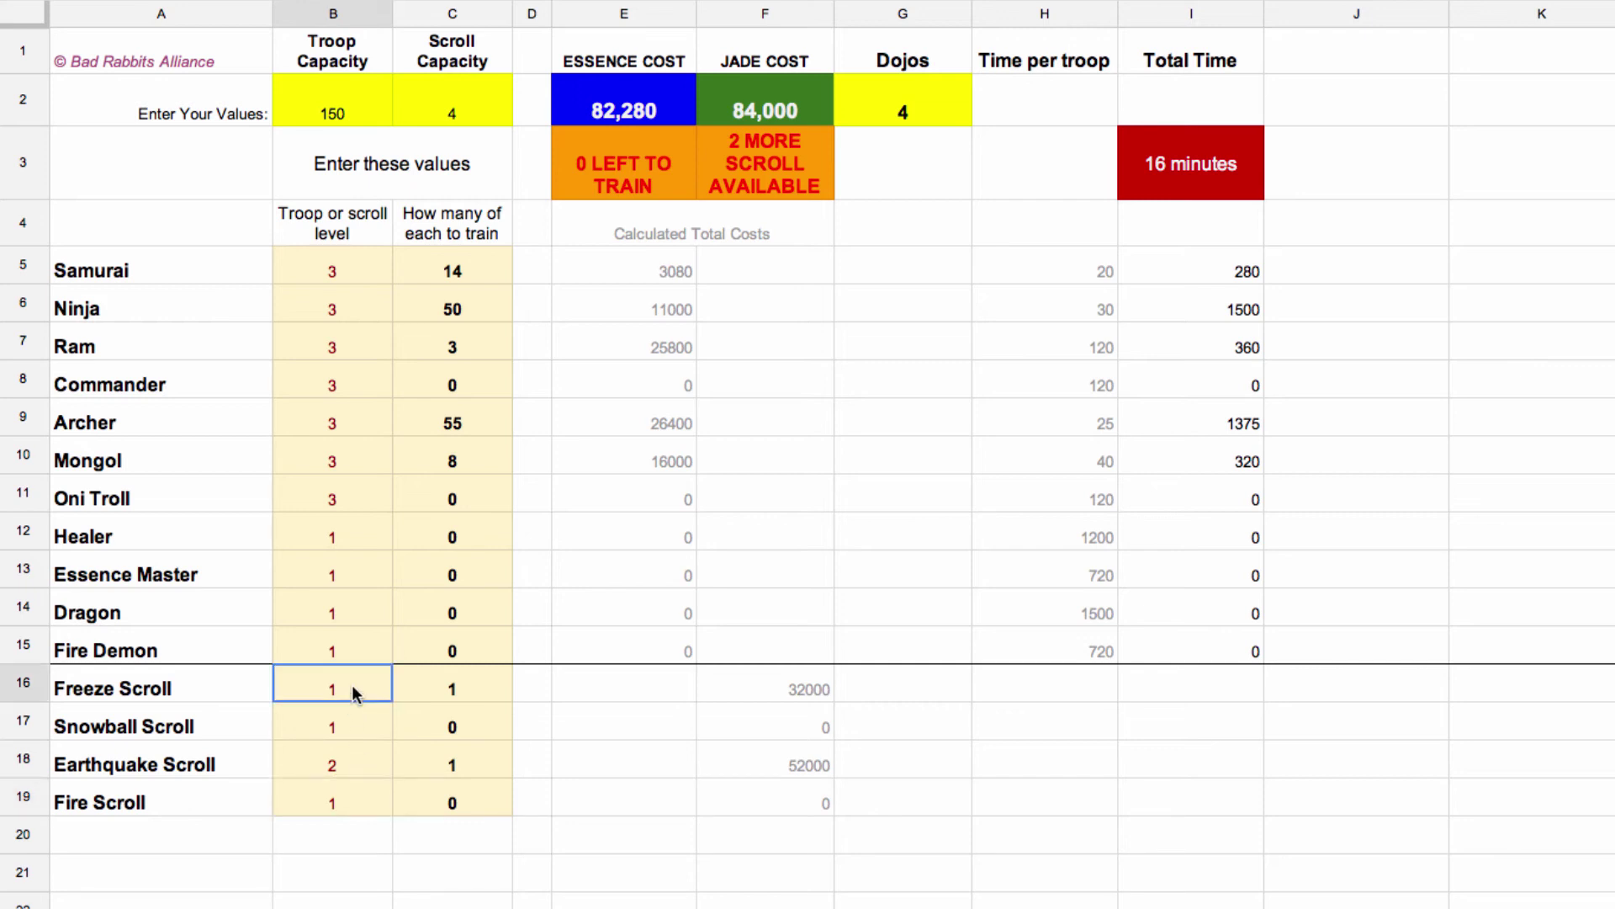
type("3")
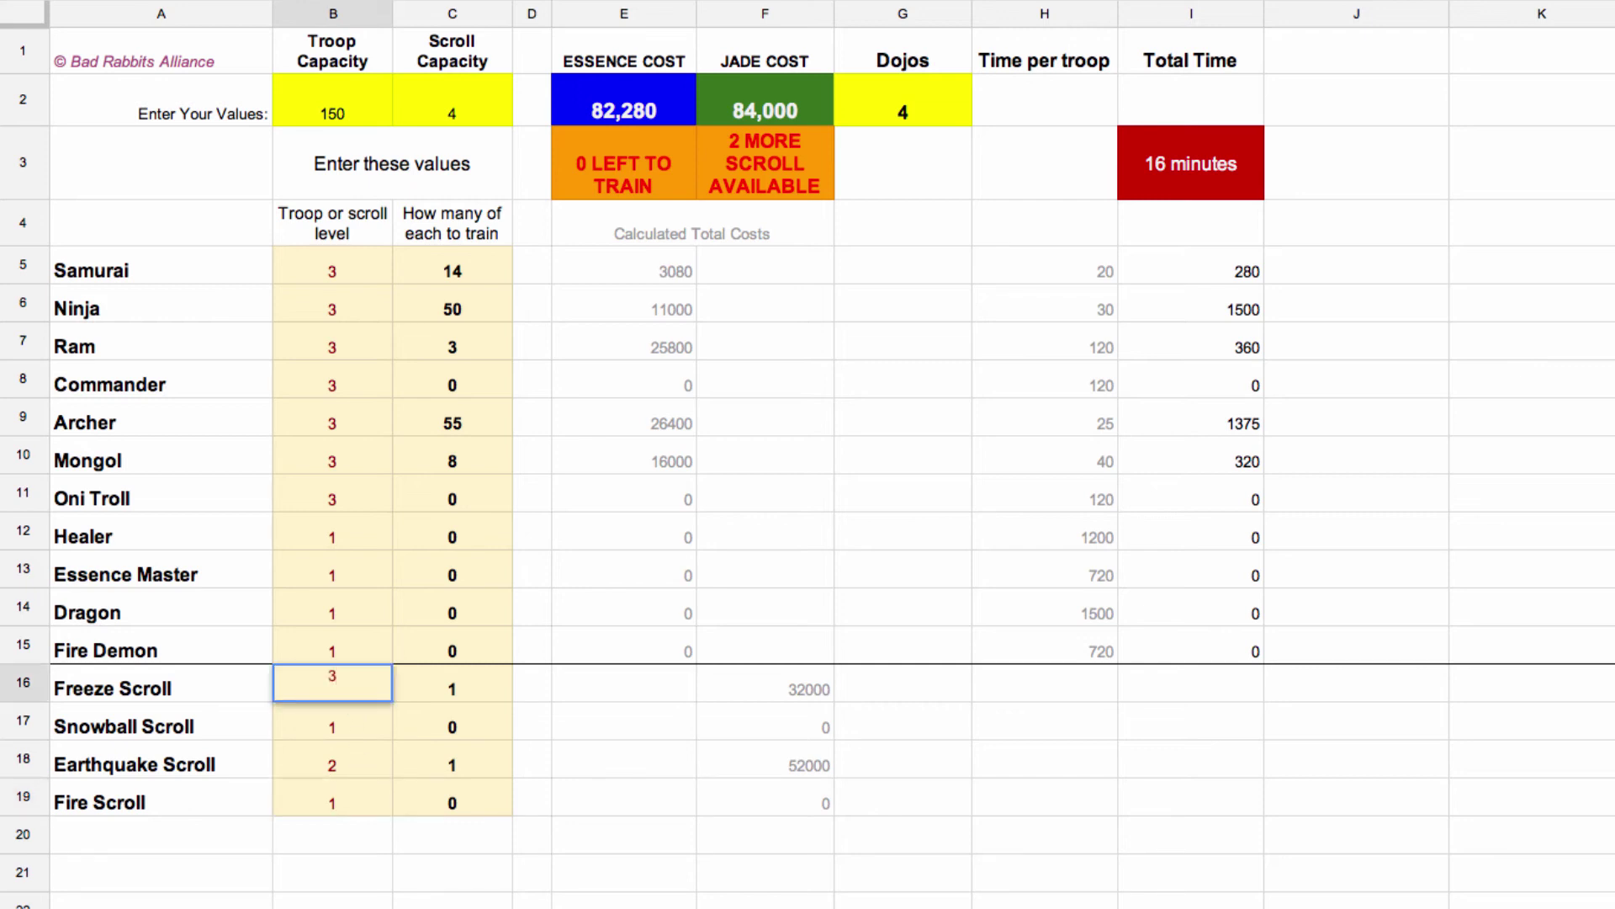
key("Return")
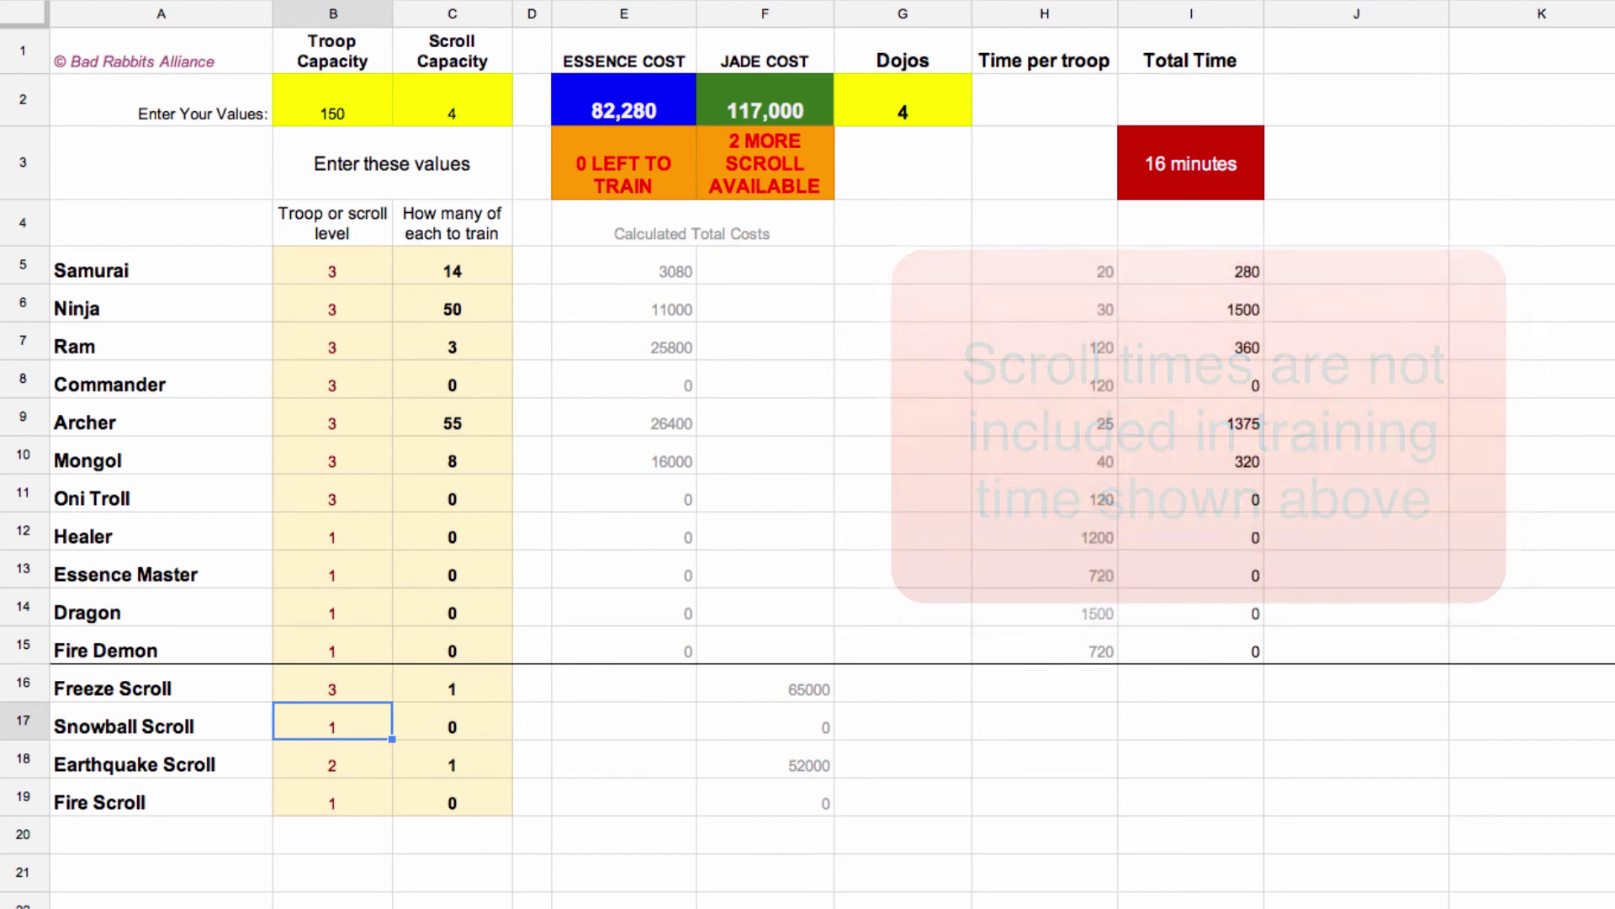
Set the number of dojos to 3 and the troop capacity to 185
left_click(920, 109)
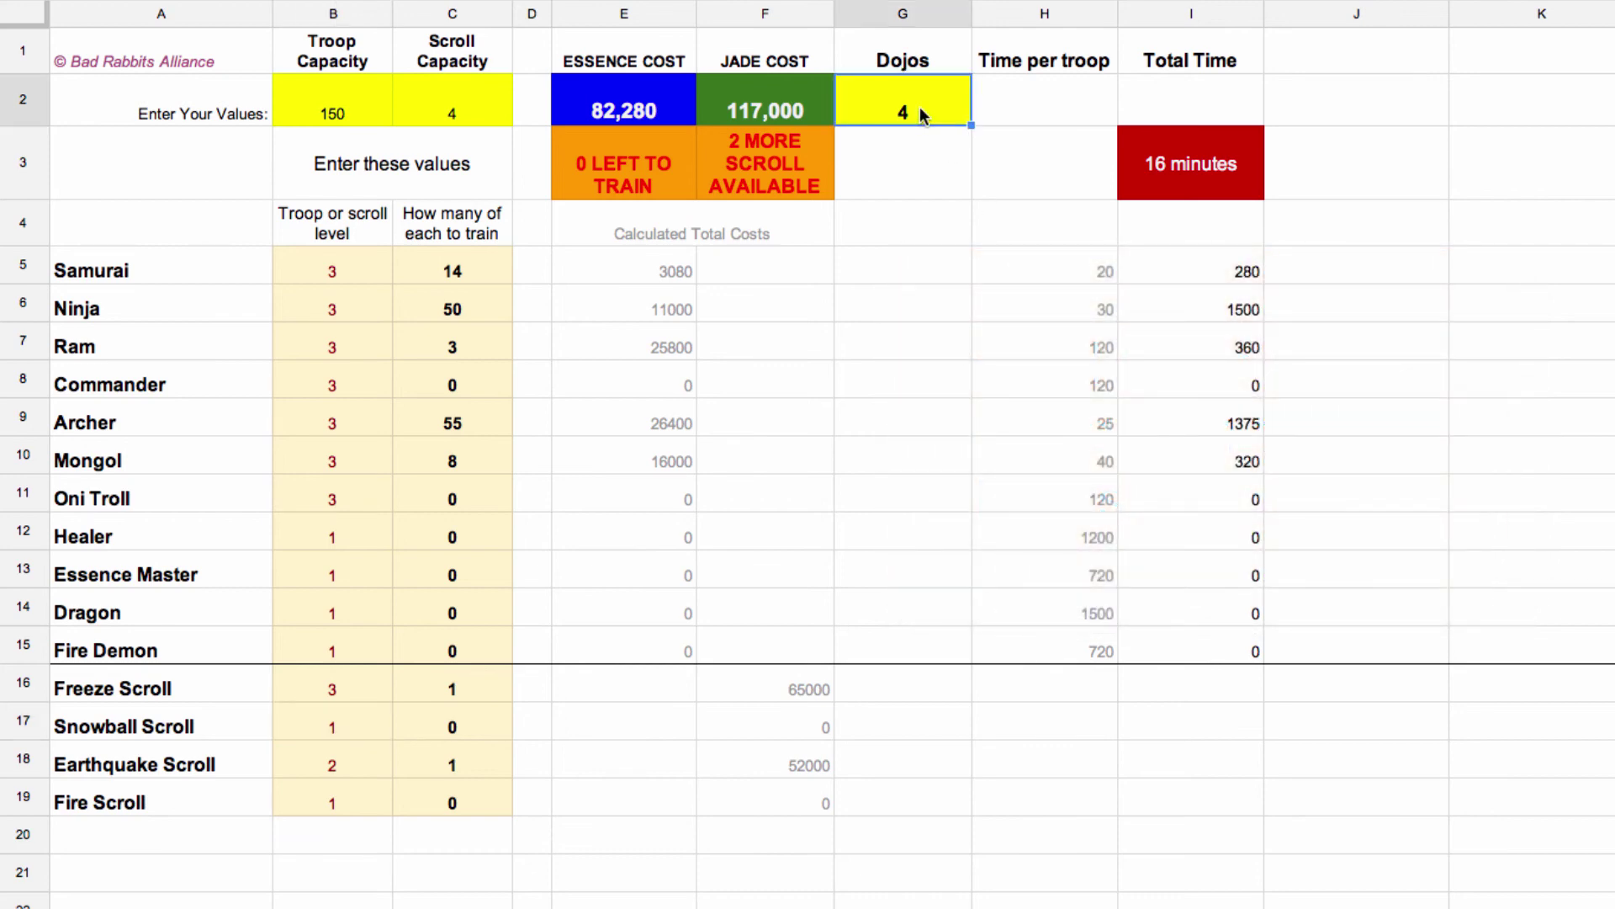
type("3")
key("Return")
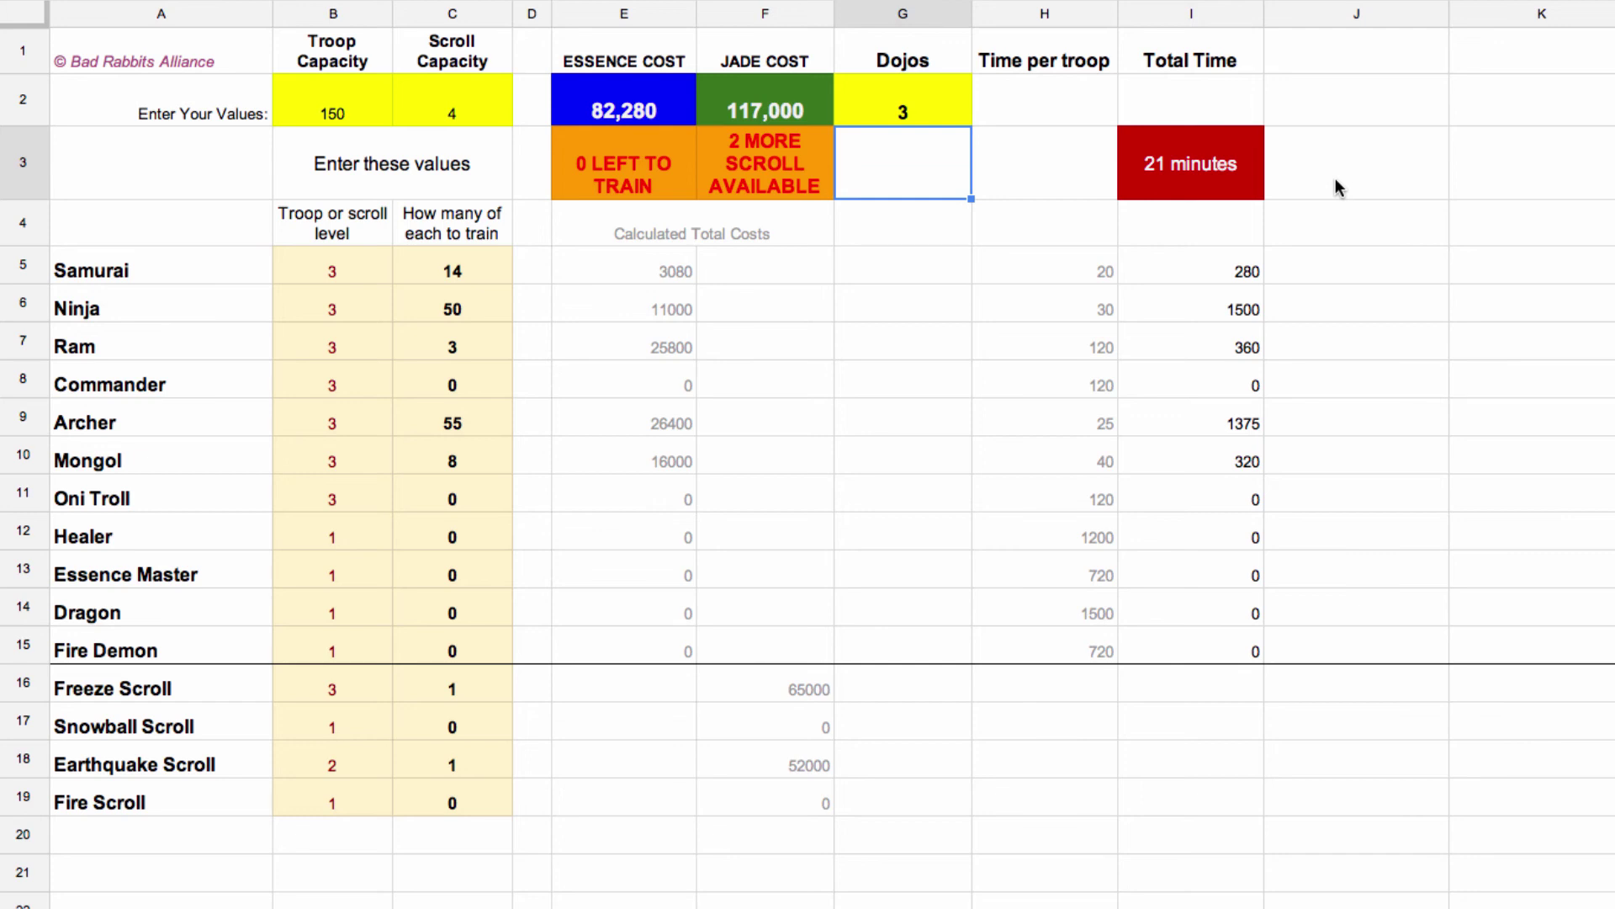
left_click(371, 101)
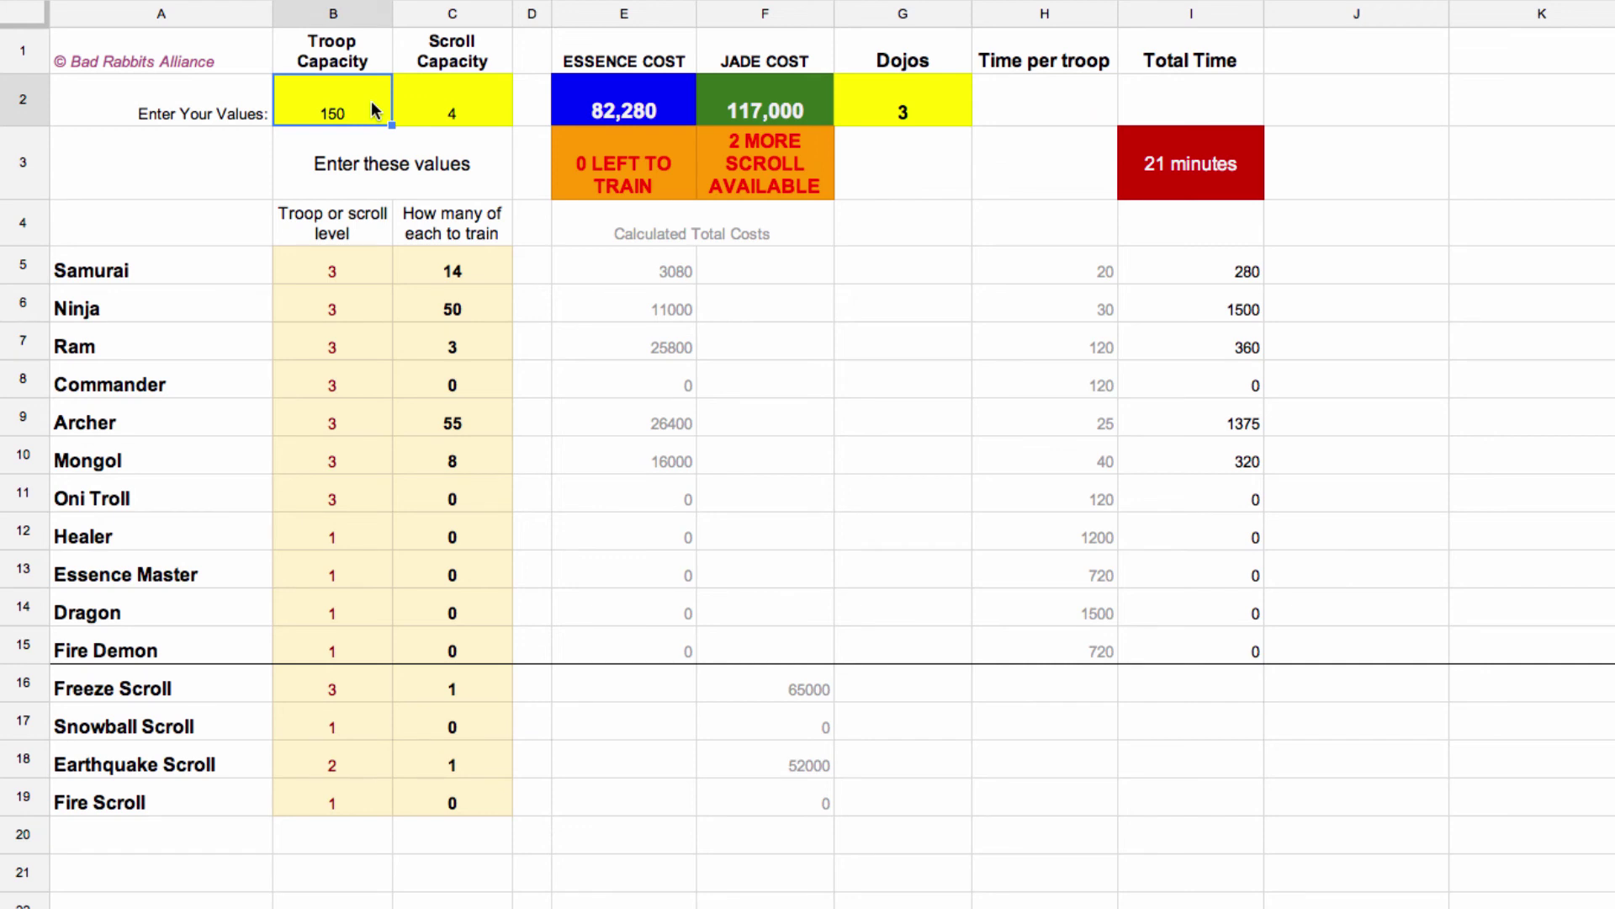
type("185")
key("Return")
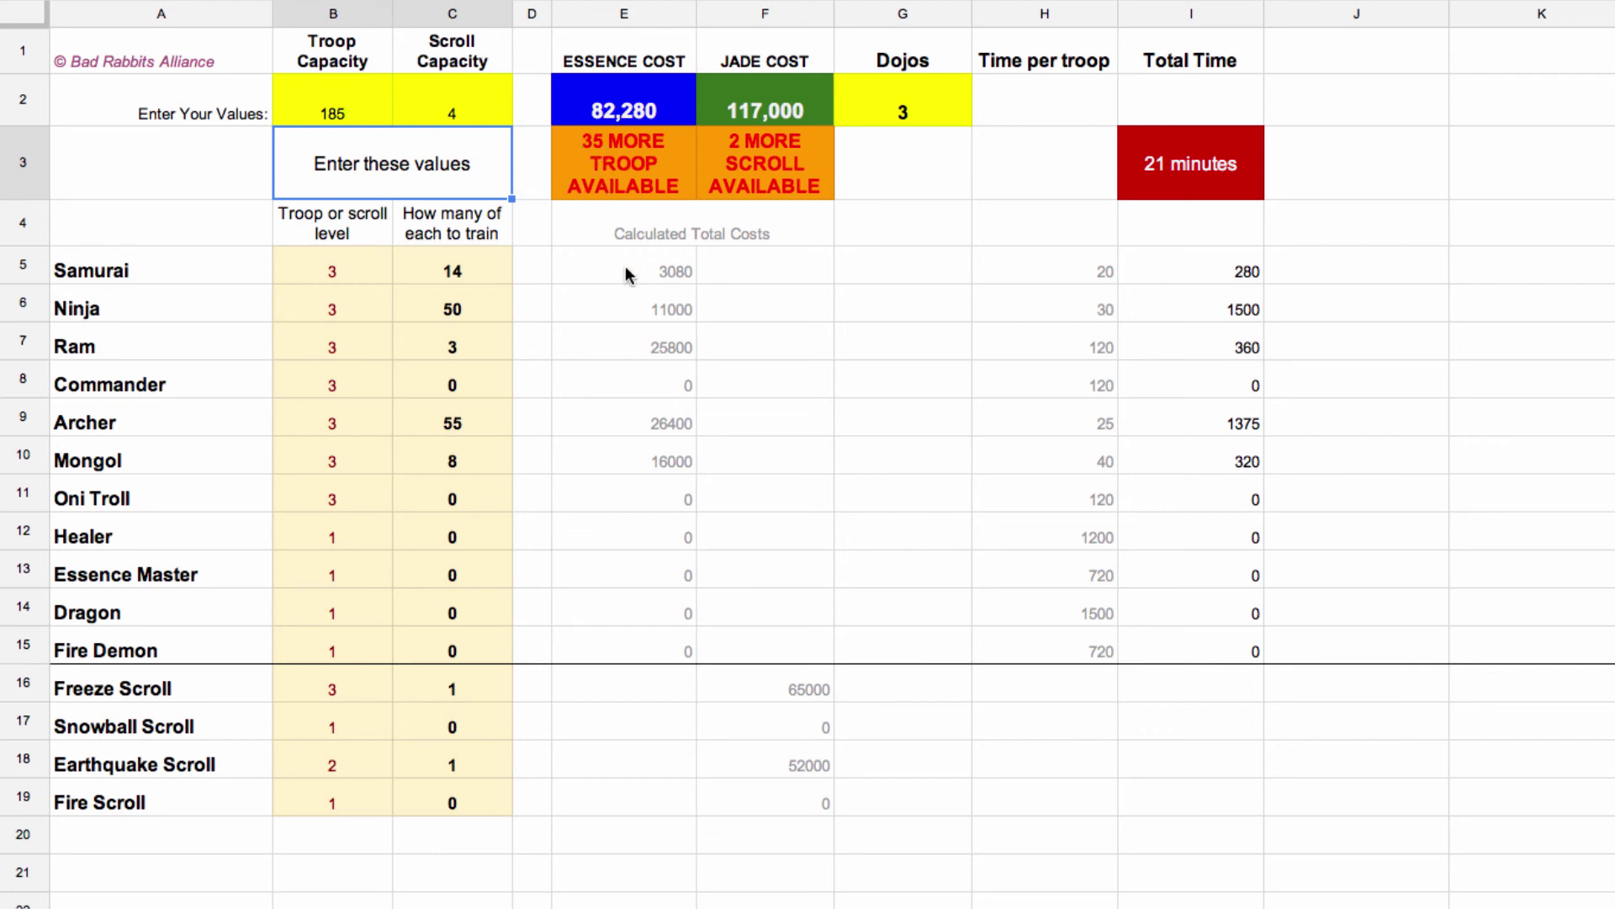
Set the number of troops to train to 5 for Commander and 3 for Oni Troll
left_click(476, 389)
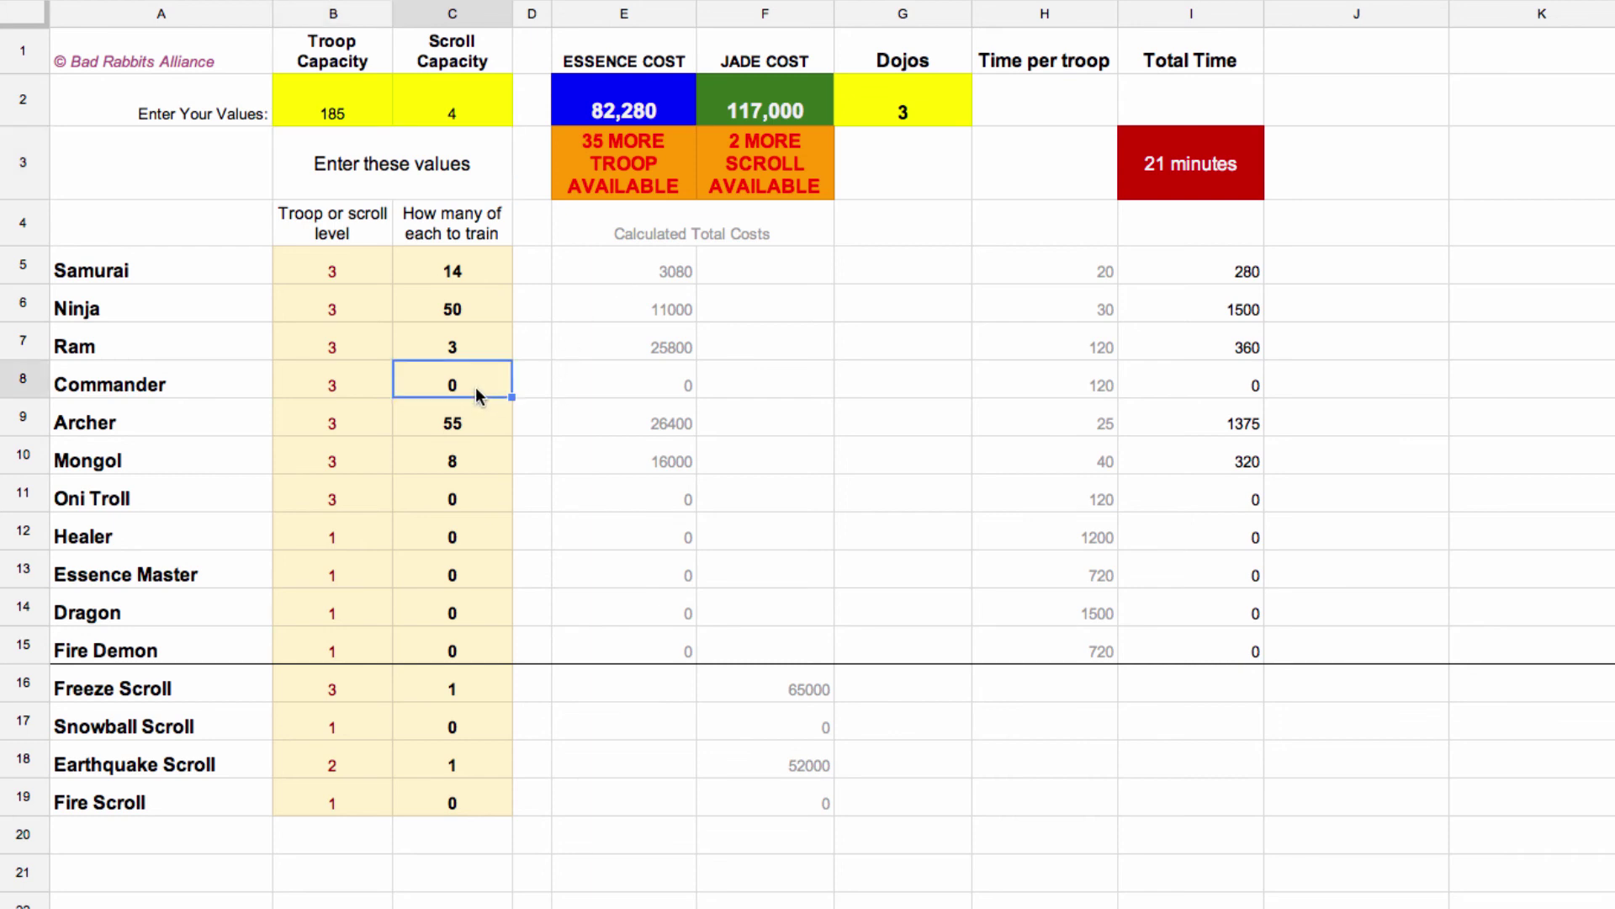
type("5")
key("Return")
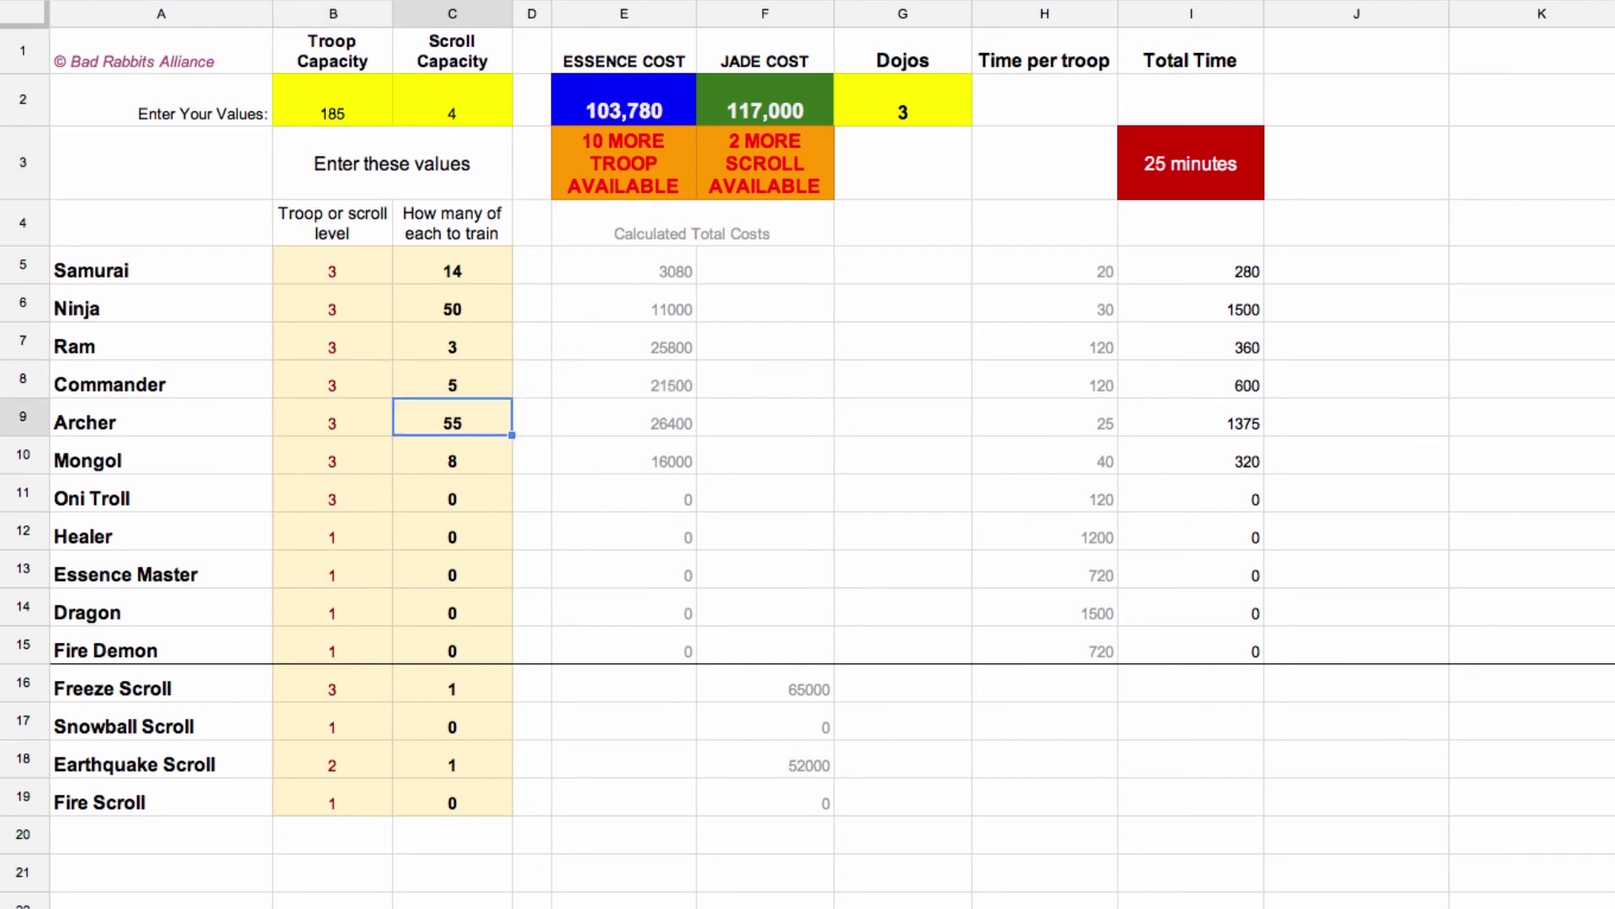
left_click(491, 499)
type("3")
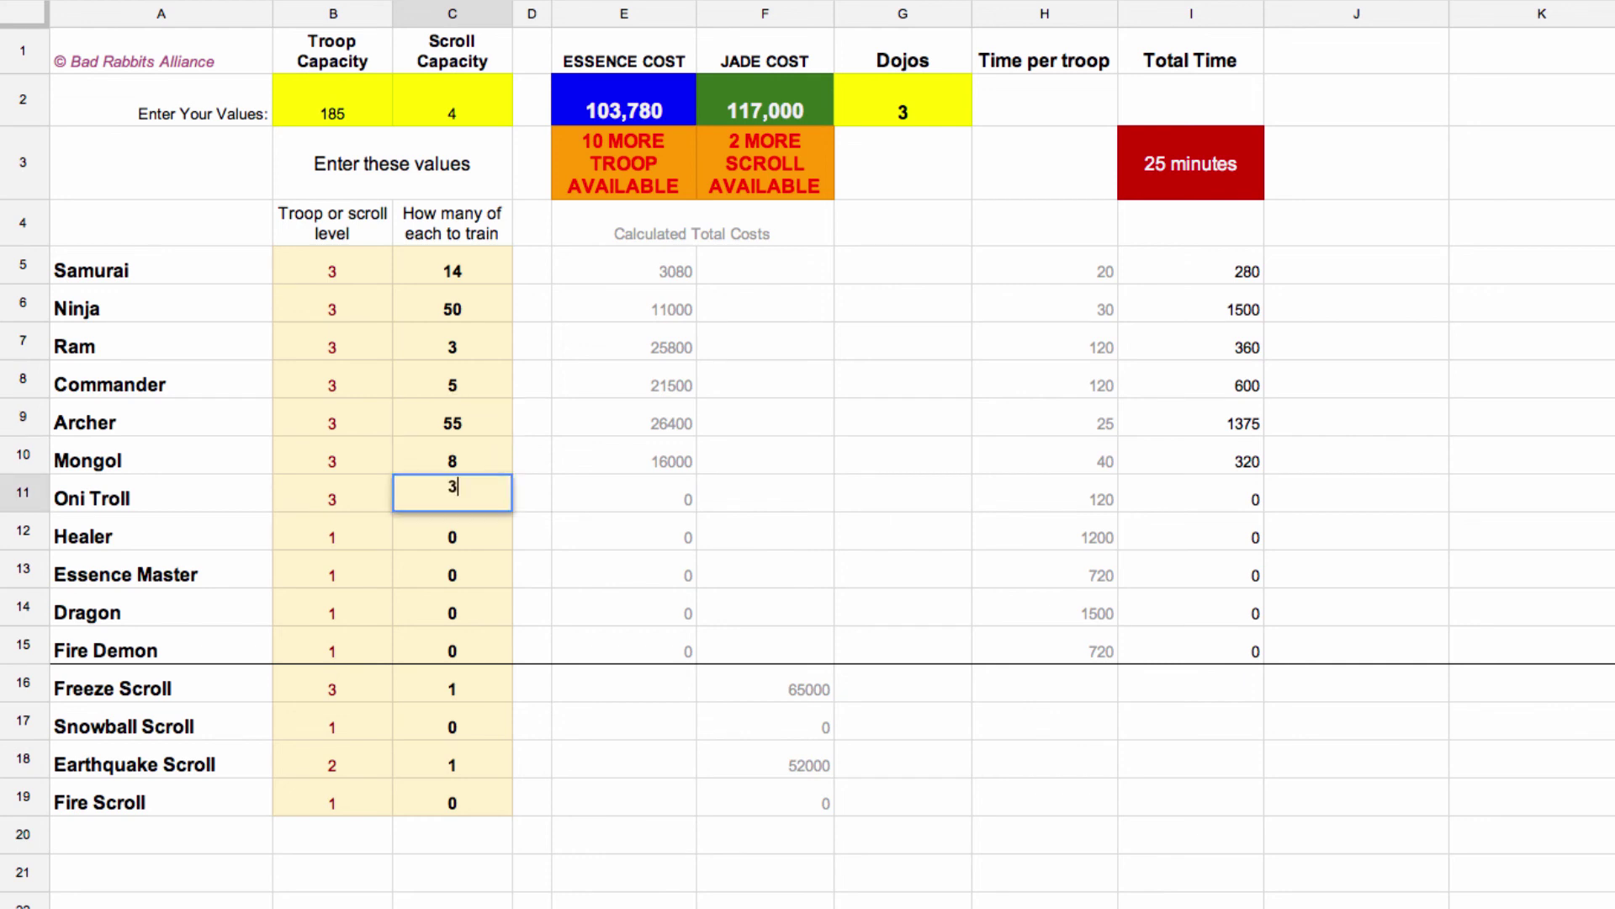
key("Return")
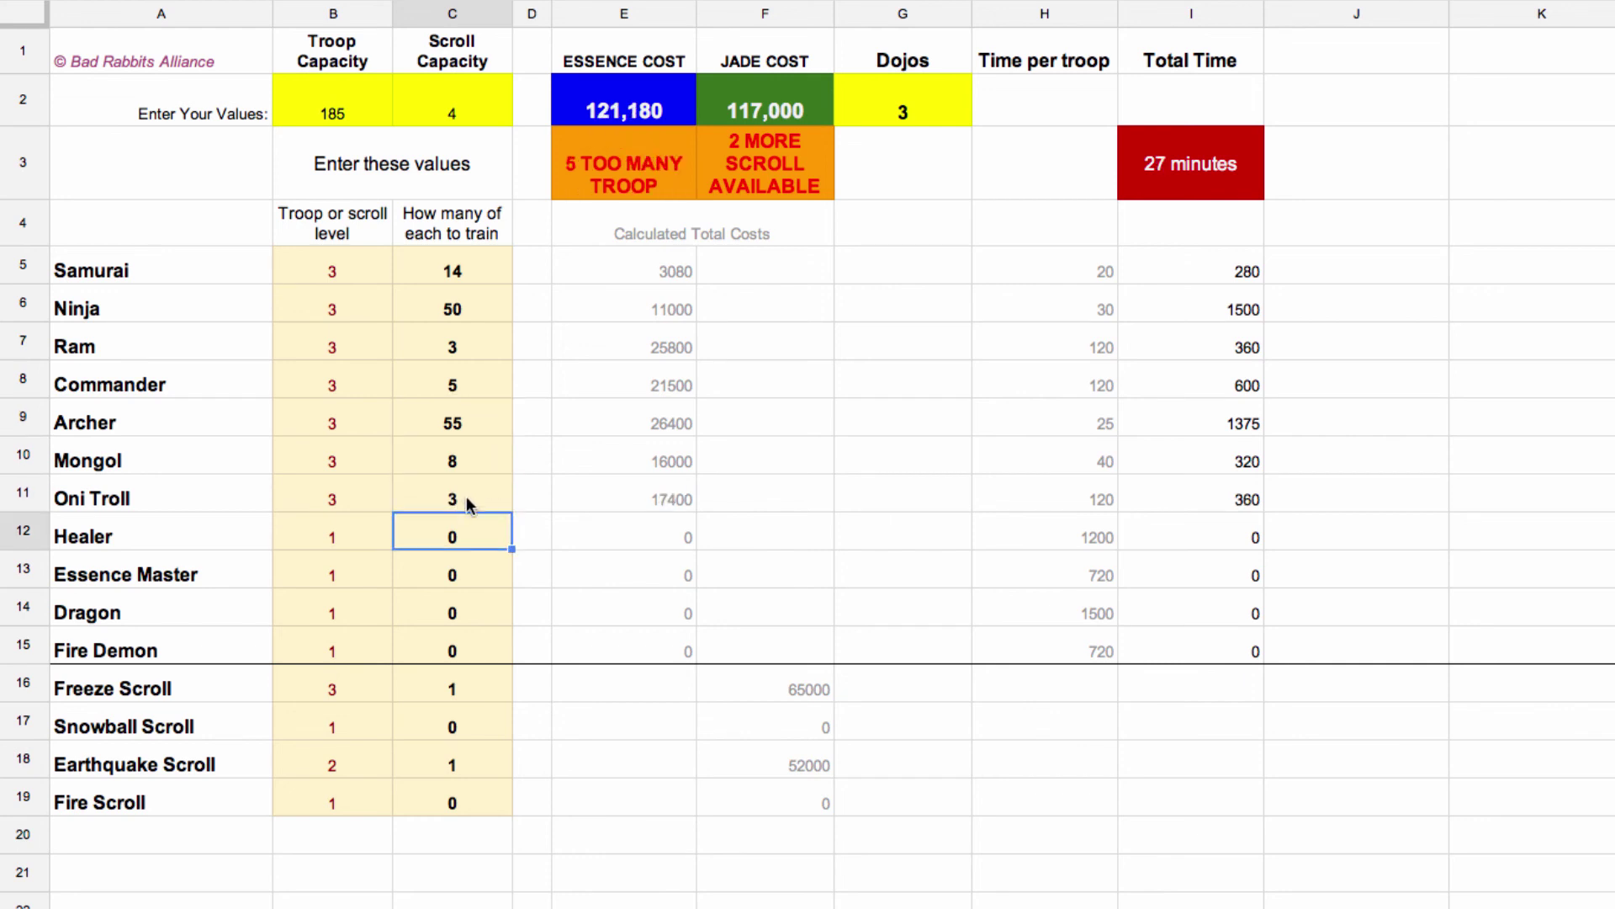